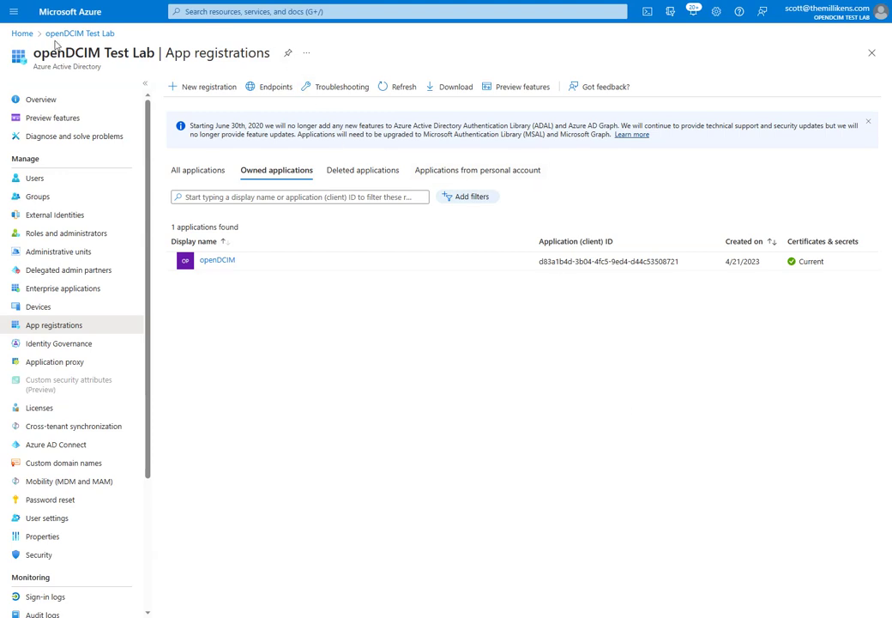
# Go from the Azure portal home through Azure Active Directory to the App registrations list.
pyautogui.click(22, 33)
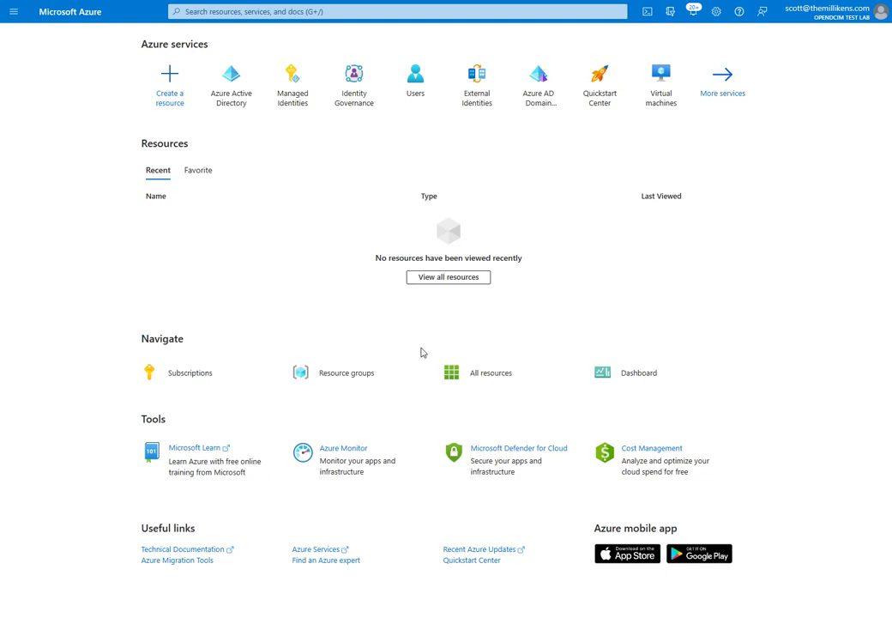
pyautogui.click(241, 93)
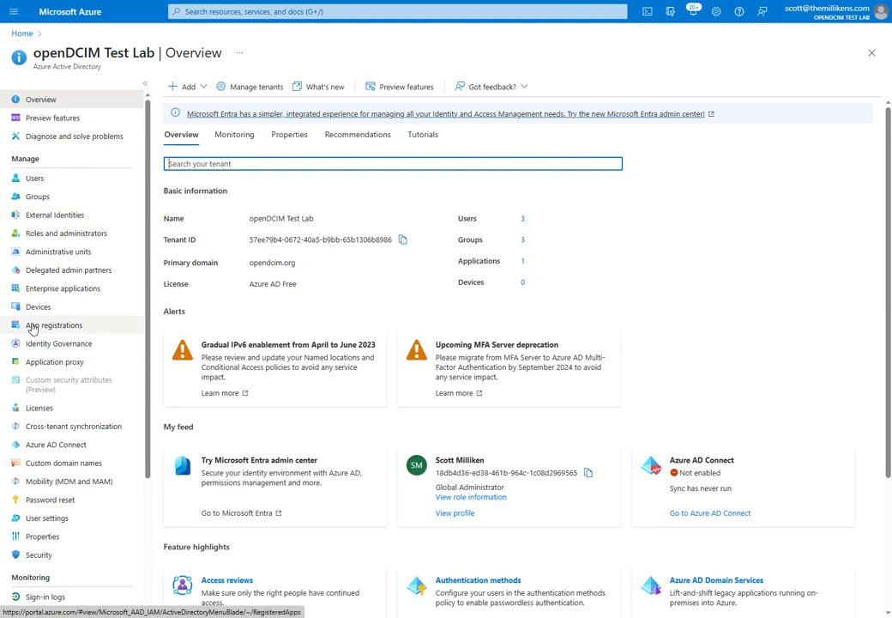
pyautogui.click(32, 327)
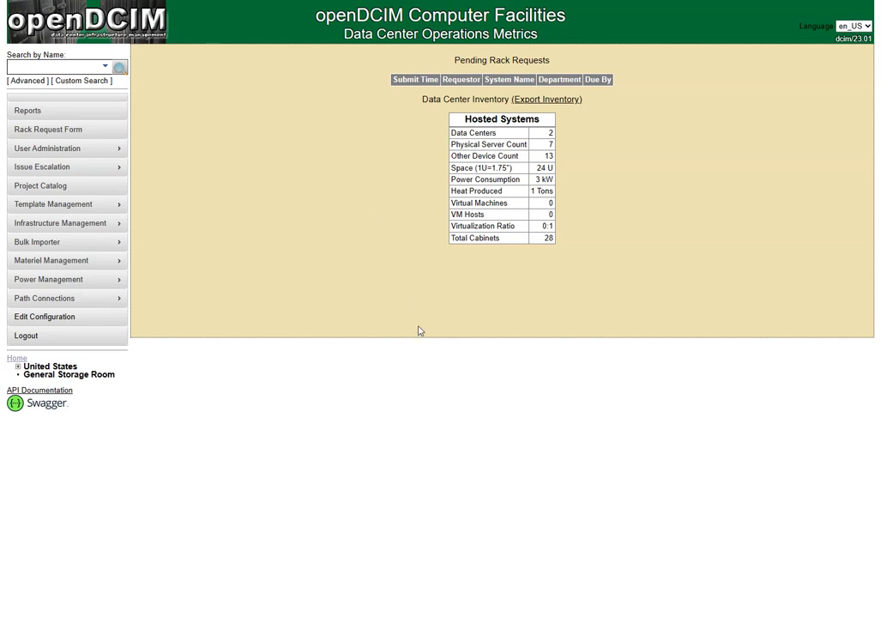
# Show the OIDC/LDAP tab of openDCIM's Data Center Configuration.
pyautogui.click(73, 323)
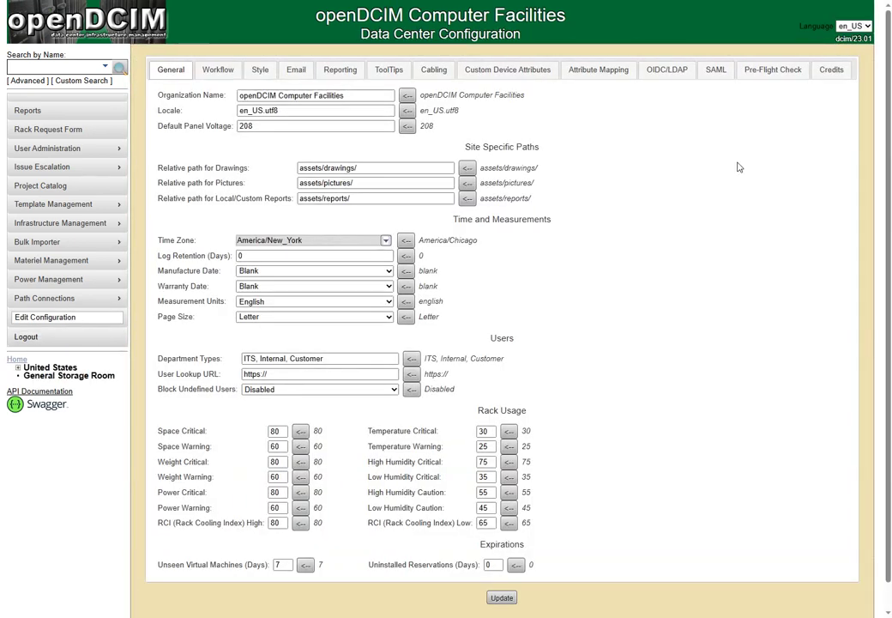
pyautogui.click(666, 76)
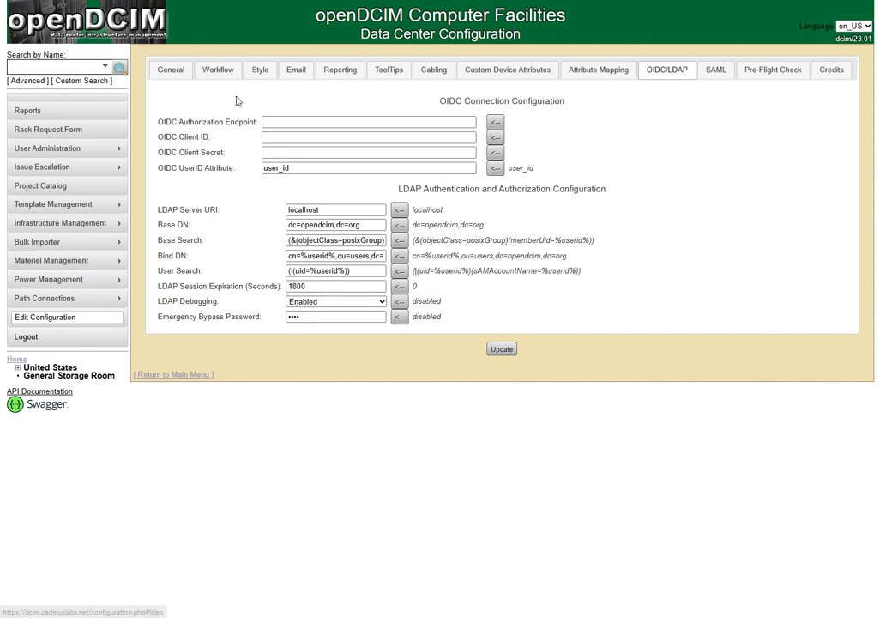
# Put the tenant's OpenID Connect URL, up to /v2.0, into openDCIM's OIDC Authorization Endpoint.
pyautogui.click(286, 122)
pyautogui.hotkey('alt', 'Tab')
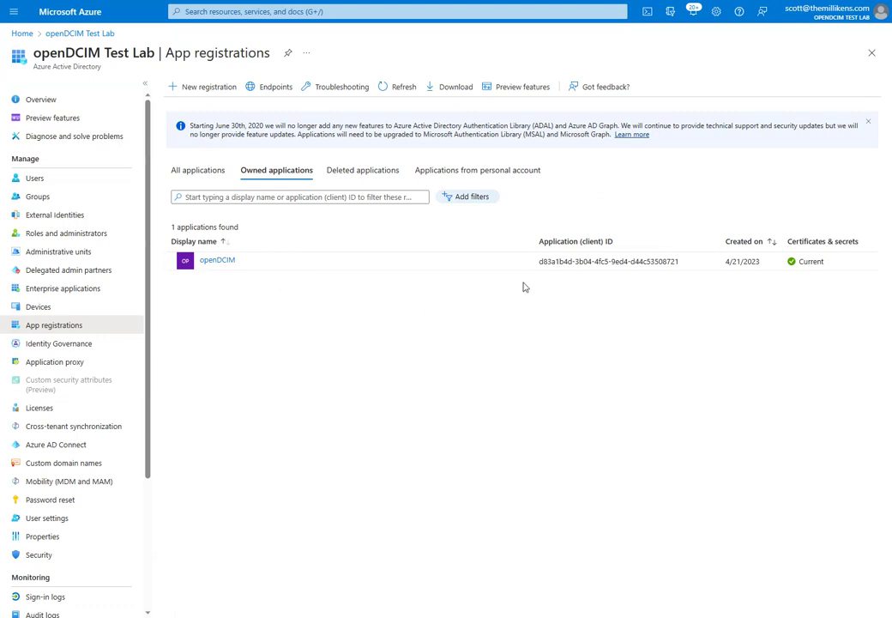
pyautogui.click(266, 91)
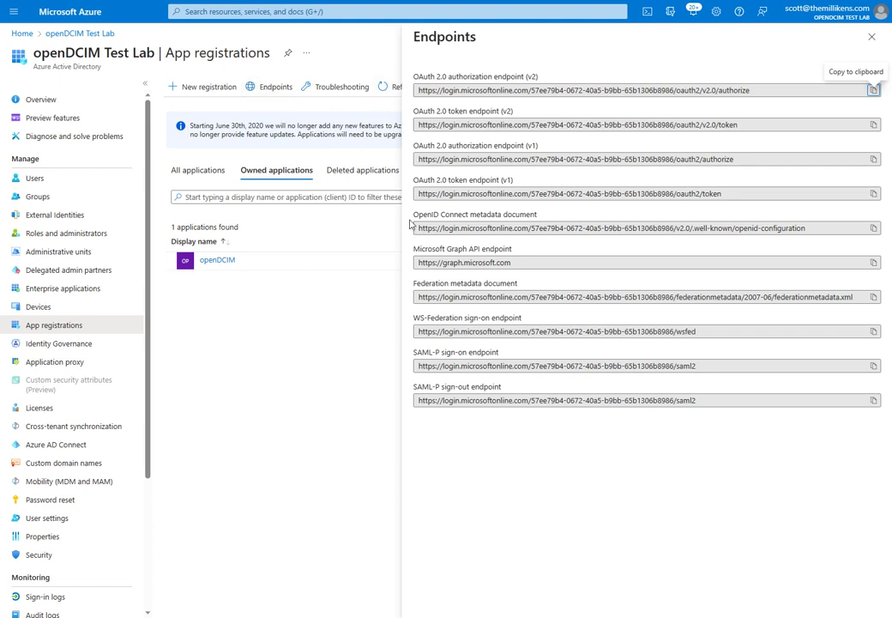
pyautogui.moveTo(413, 215); pyautogui.dragTo(556, 220)
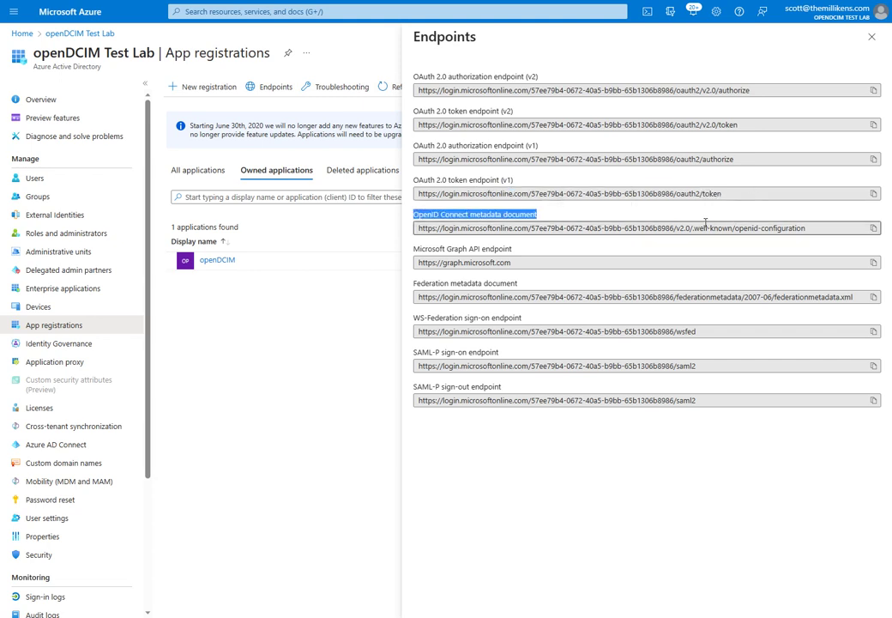
pyautogui.moveTo(691, 228); pyautogui.dragTo(807, 227)
pyautogui.click(691, 228)
pyautogui.moveTo(690, 228); pyautogui.dragTo(403, 228)
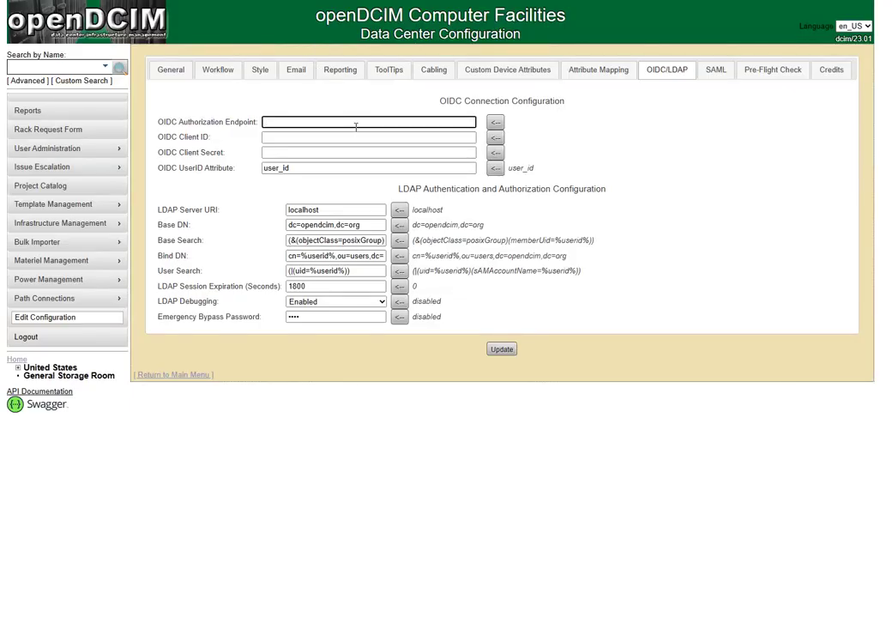
pyautogui.hotkey('ctrl', 'v')
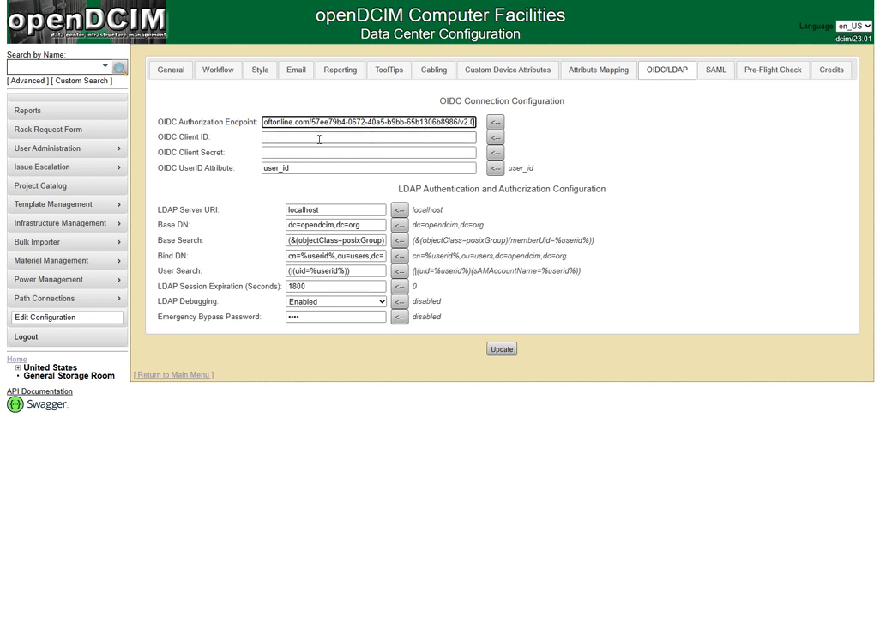
pyautogui.click(319, 138)
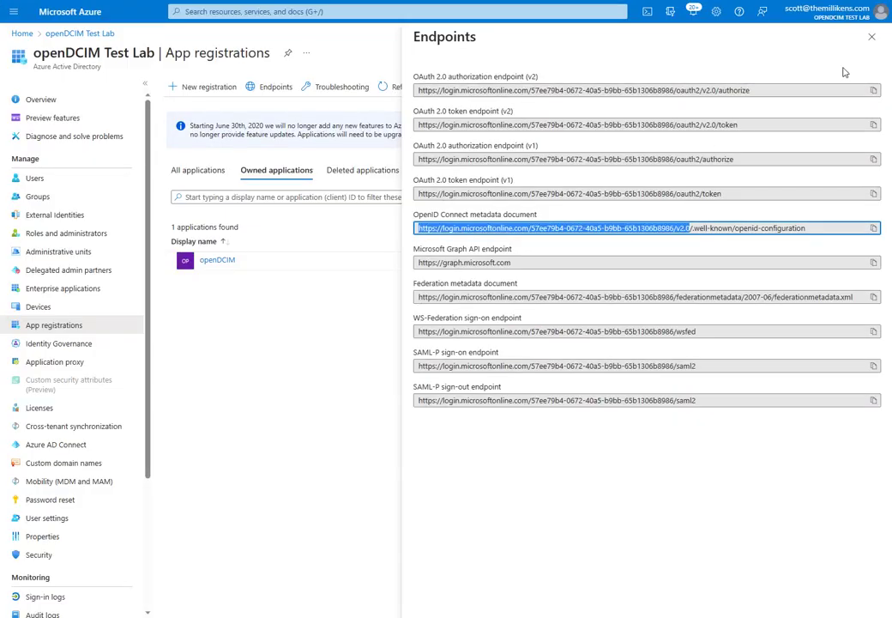
# Start a new Azure app registration named demo.
pyautogui.click(871, 37)
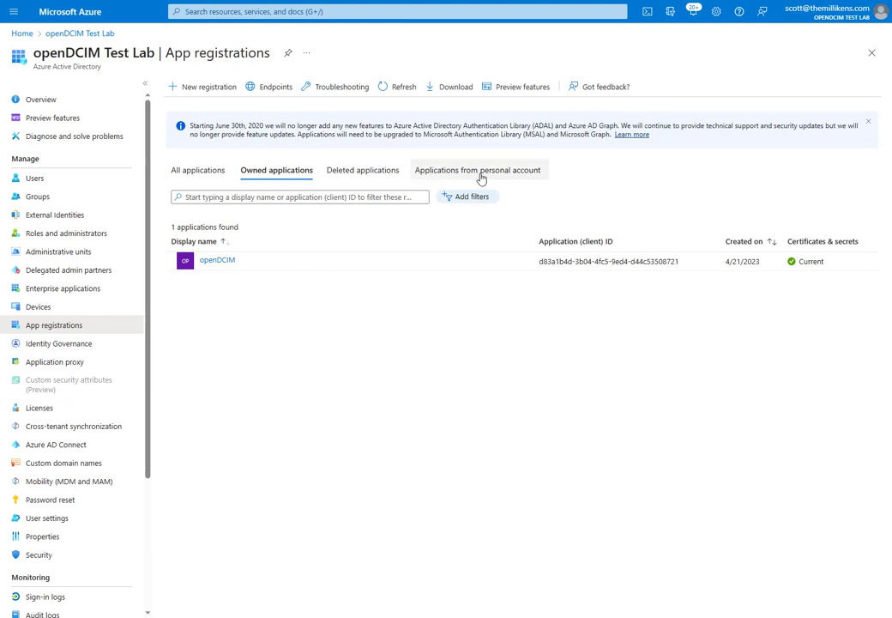
pyautogui.click(206, 89)
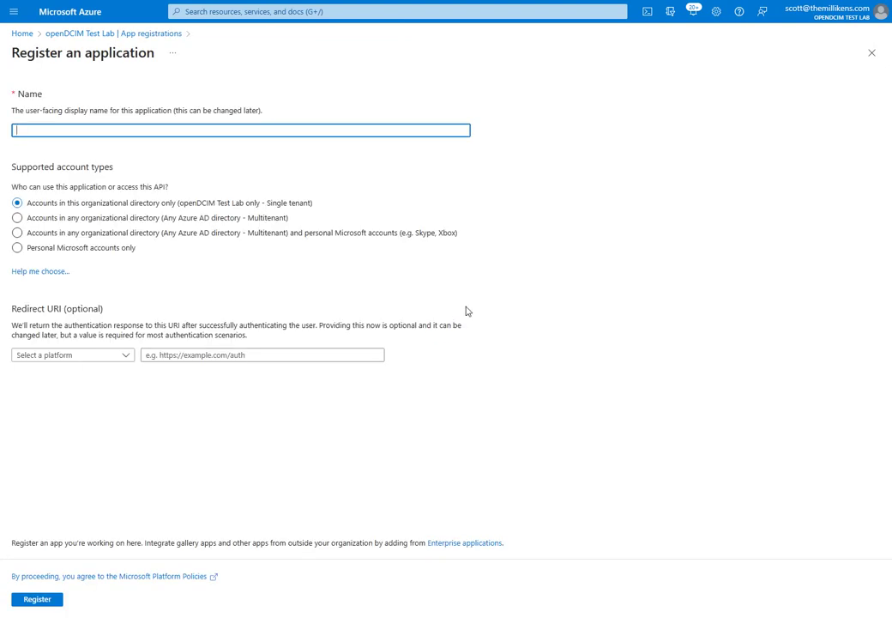
pyautogui.write('demo')
pyautogui.click(100, 207)
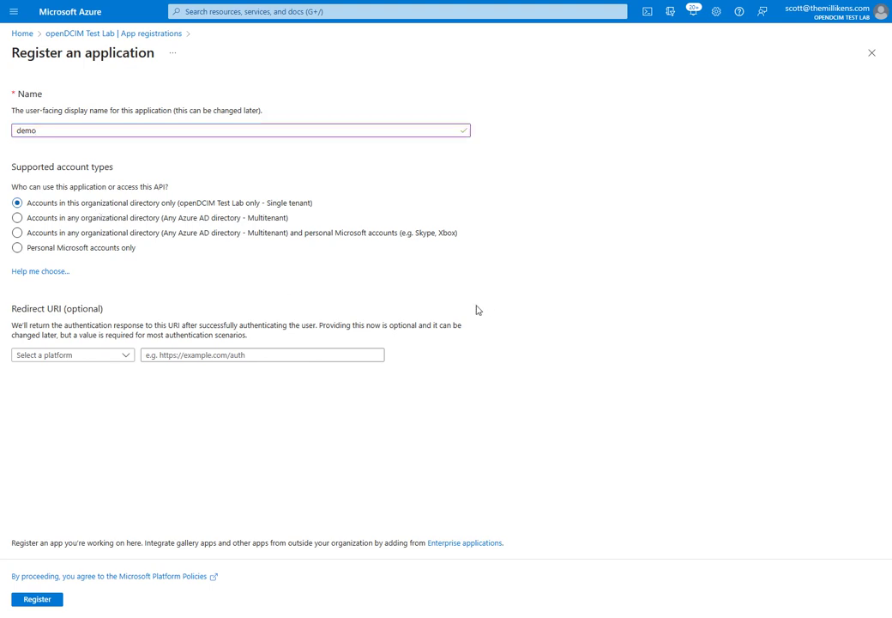
pyautogui.click(123, 358)
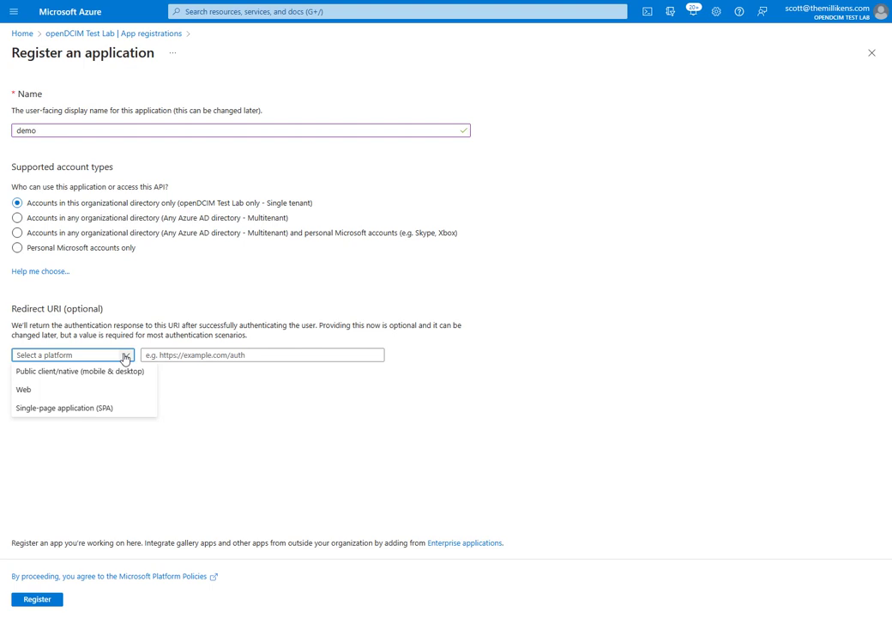
pyautogui.click(80, 390)
pyautogui.click(253, 354)
pyautogui.write('https')
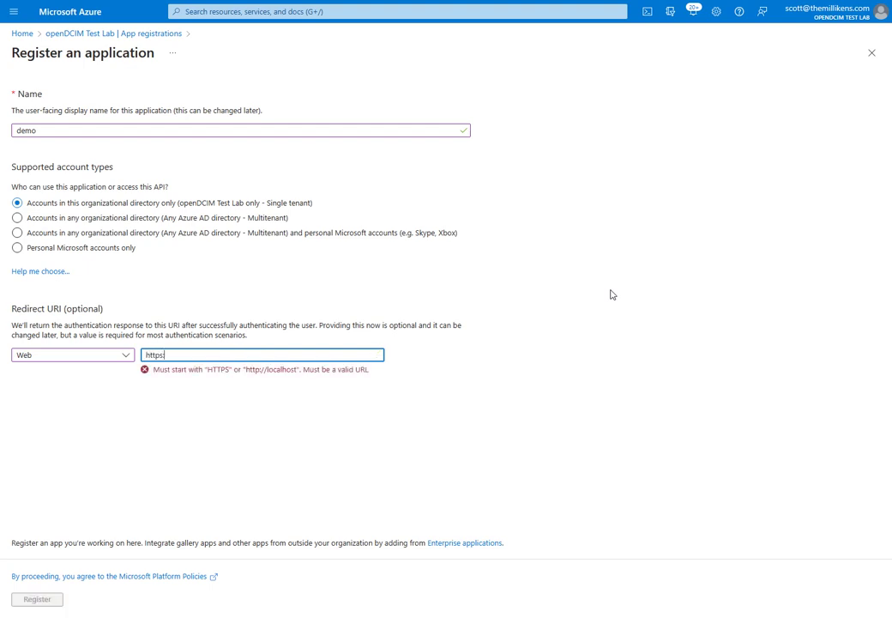
pyautogui.write('://dcim.ca')
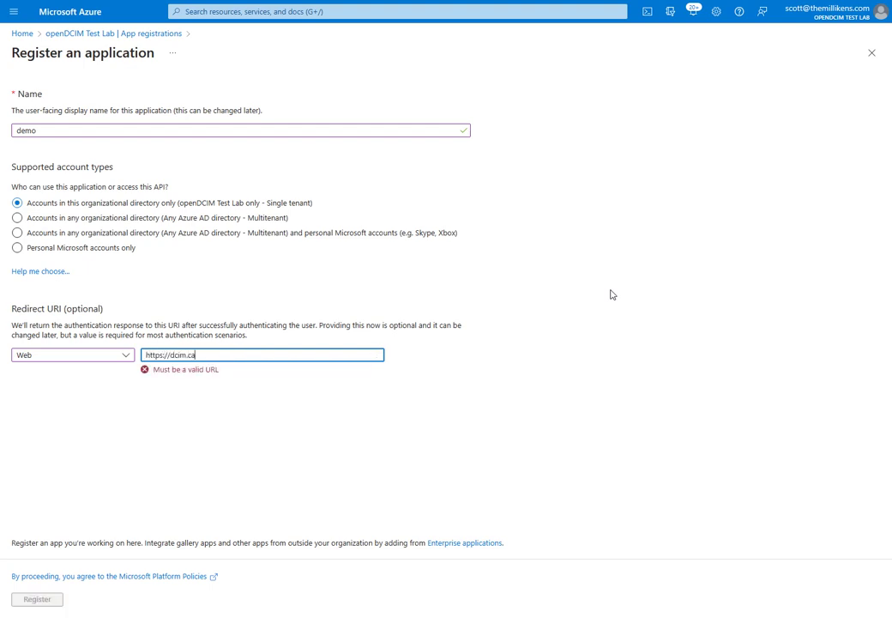
pyautogui.write('dmuslabs.net/')
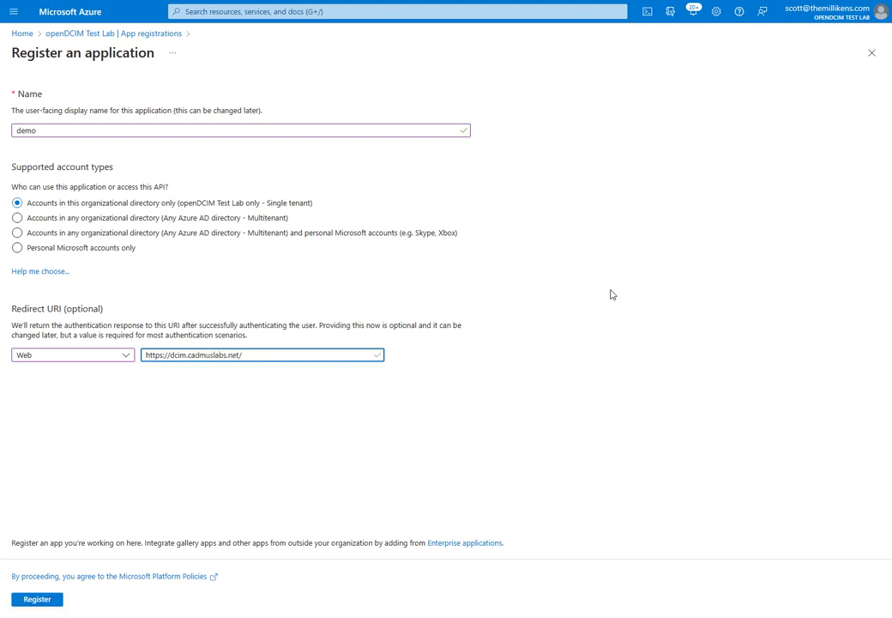
pyautogui.write('login_oidc.php')
# Register the demo app and put its client ID into openDCIM's OIDC Client ID field.
pyautogui.click(47, 603)
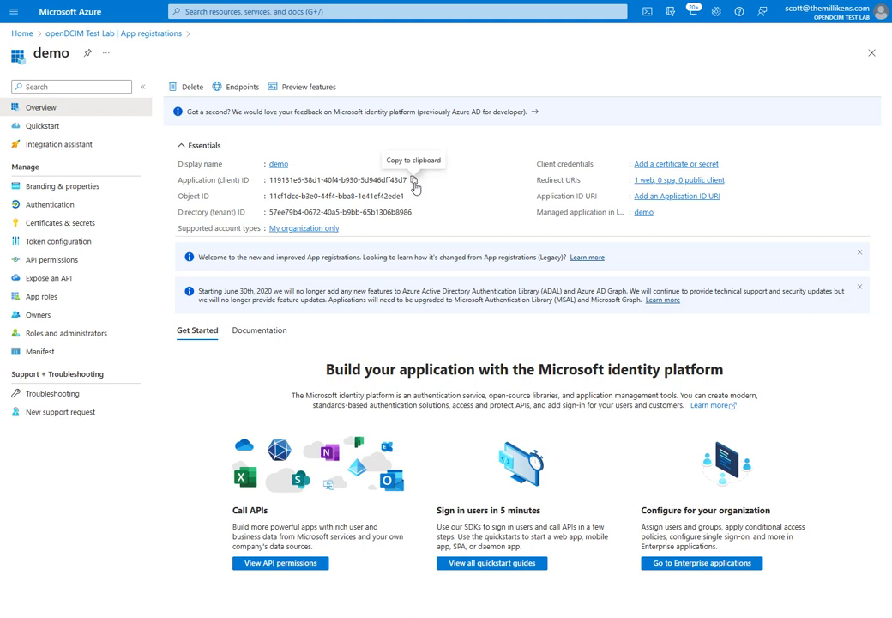
pyautogui.click(414, 181)
pyautogui.hotkey('alt', 'Tab')
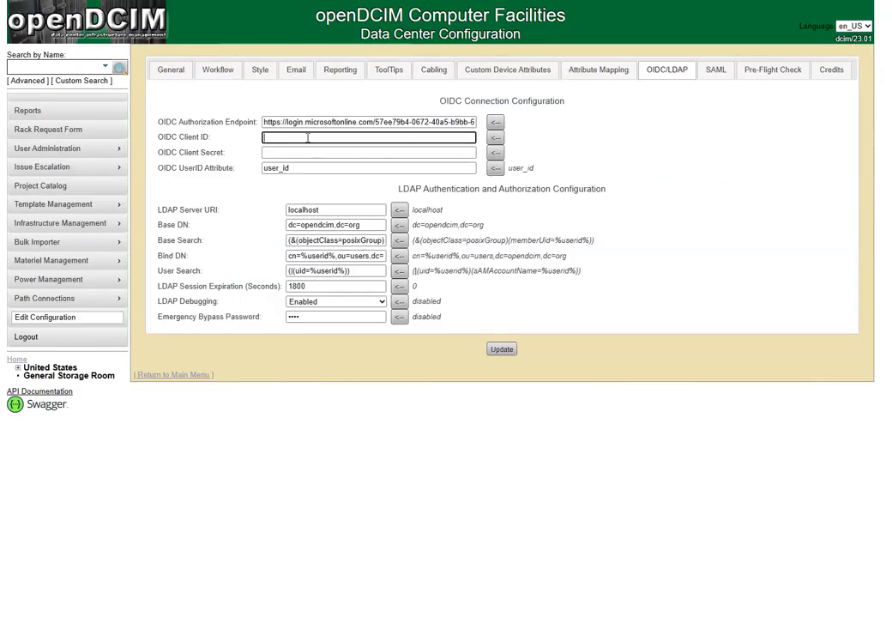
pyautogui.hotkey('ctrl', 'v')
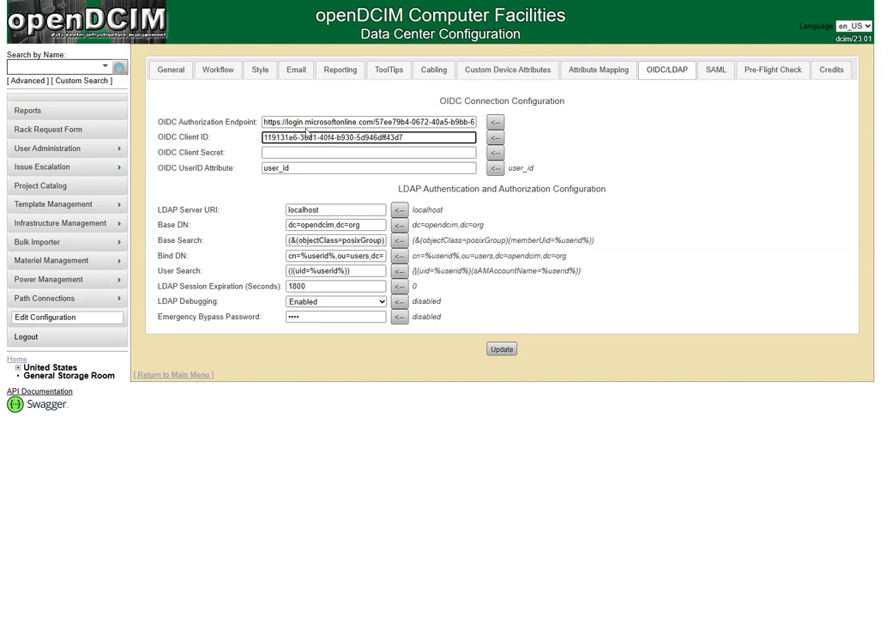
pyautogui.hotkey('alt', 'Tab')
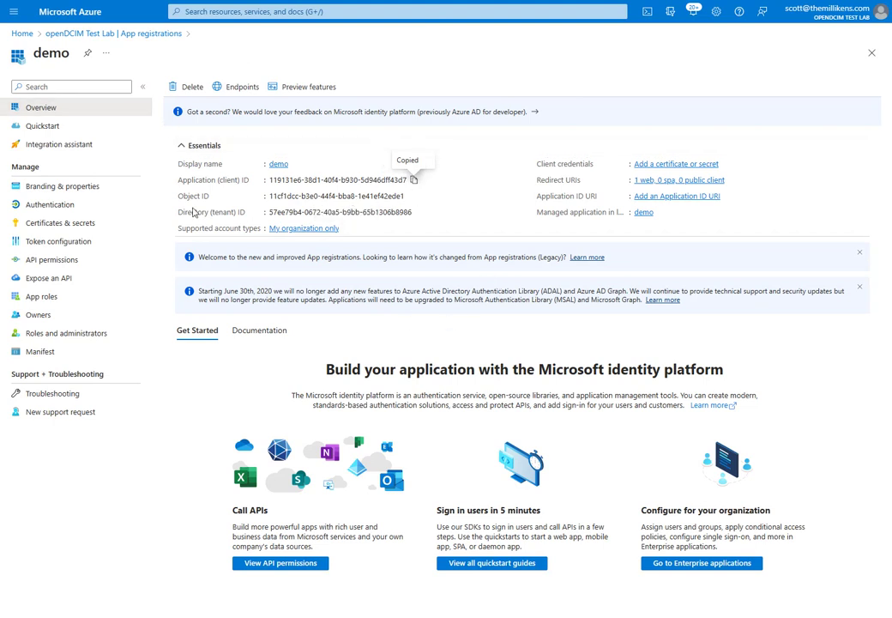
pyautogui.click(48, 190)
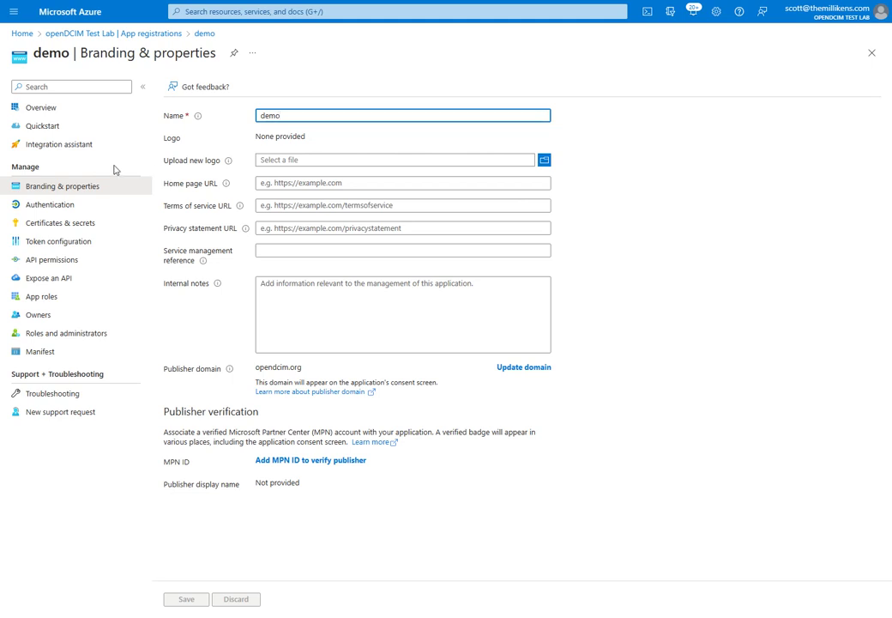
pyautogui.click(51, 211)
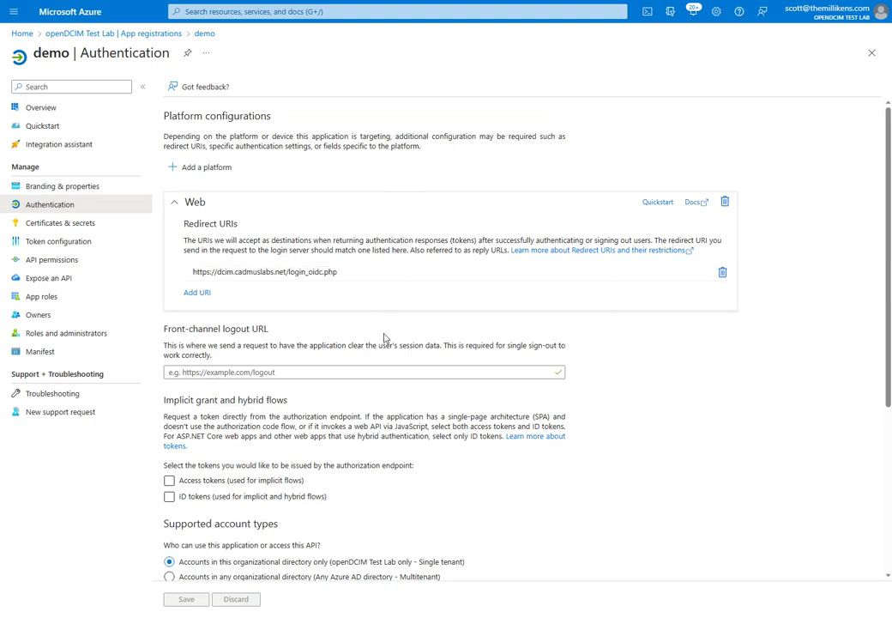
pyautogui.click(360, 275)
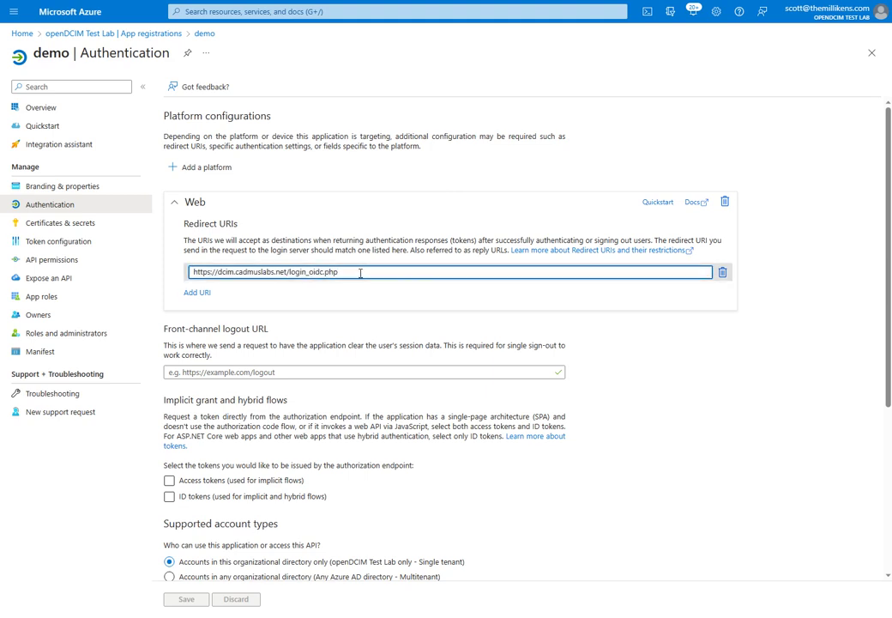
pyautogui.click(196, 292)
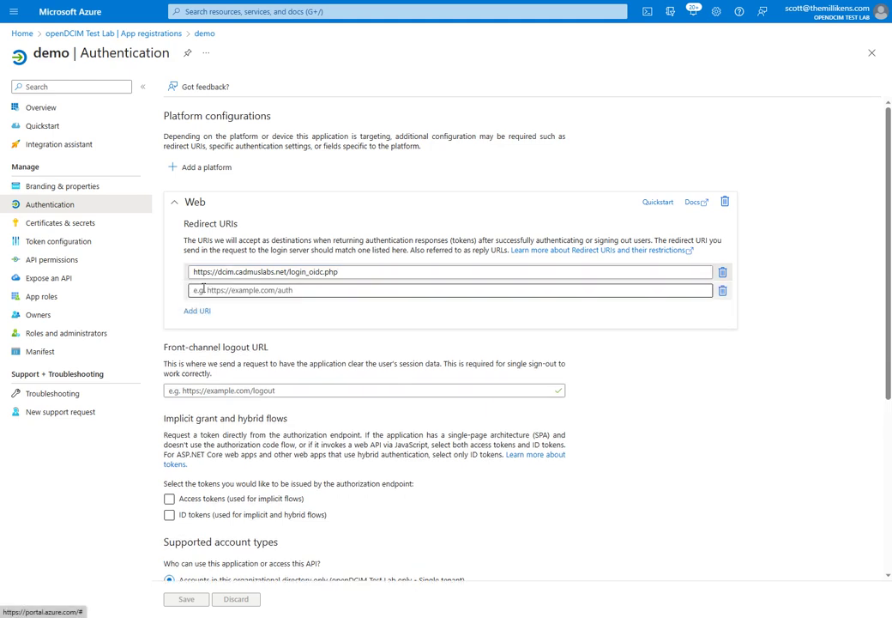
pyautogui.click(315, 289)
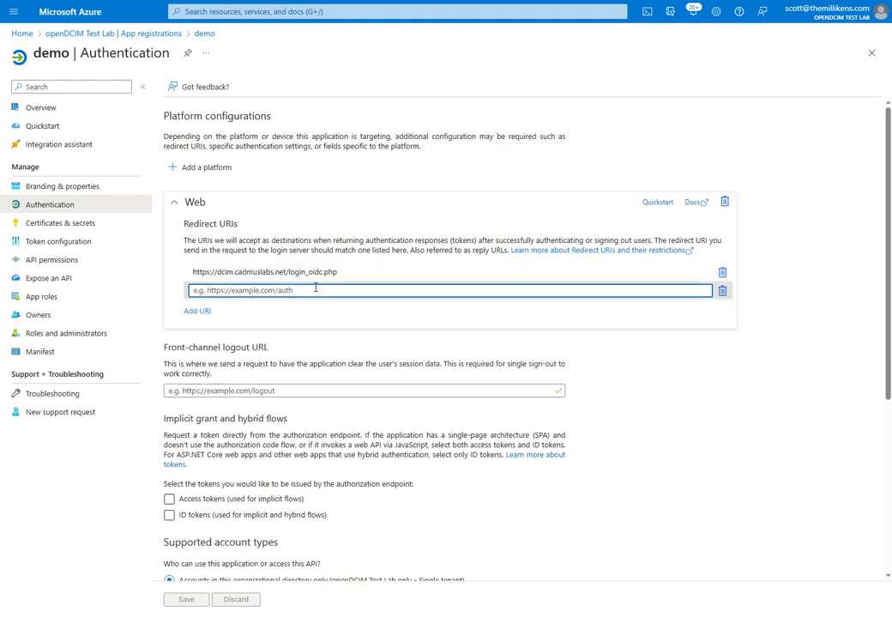
pyautogui.write('https://dcim-dev.cadmuslabs.net/login')
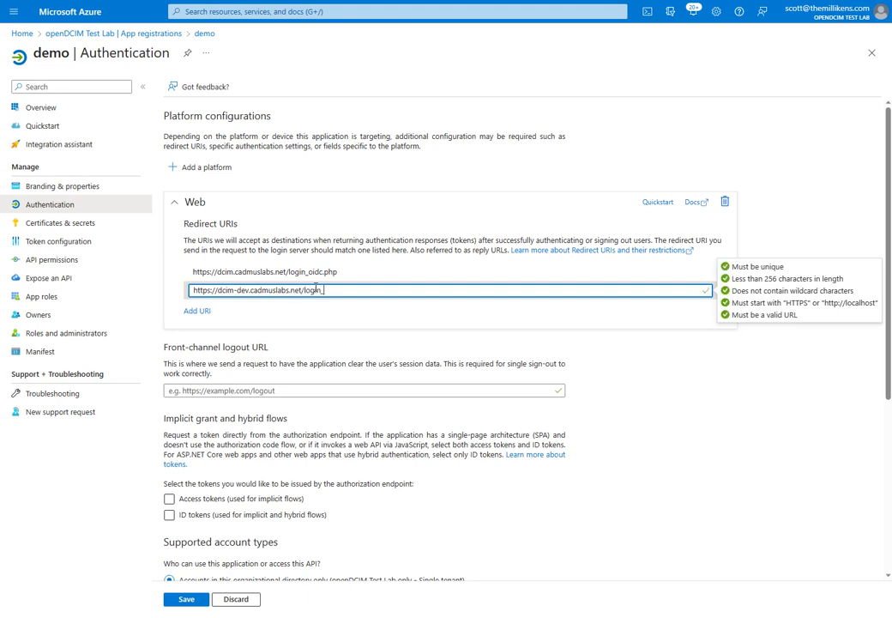
pyautogui.write('_oidc.php')
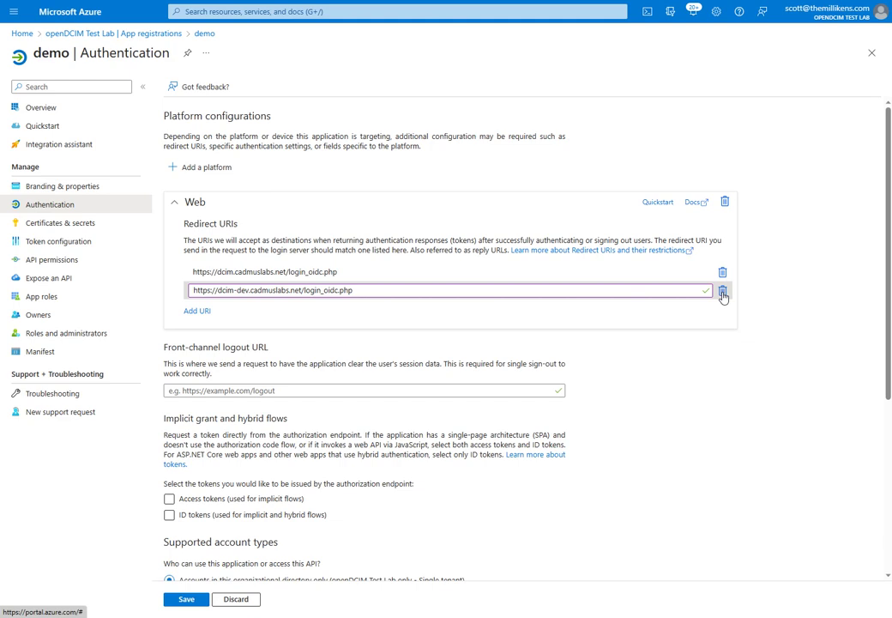
# Delete the dcim-dev redirect URI, enable ID tokens, and save the authentication settings.
pyautogui.click(723, 293)
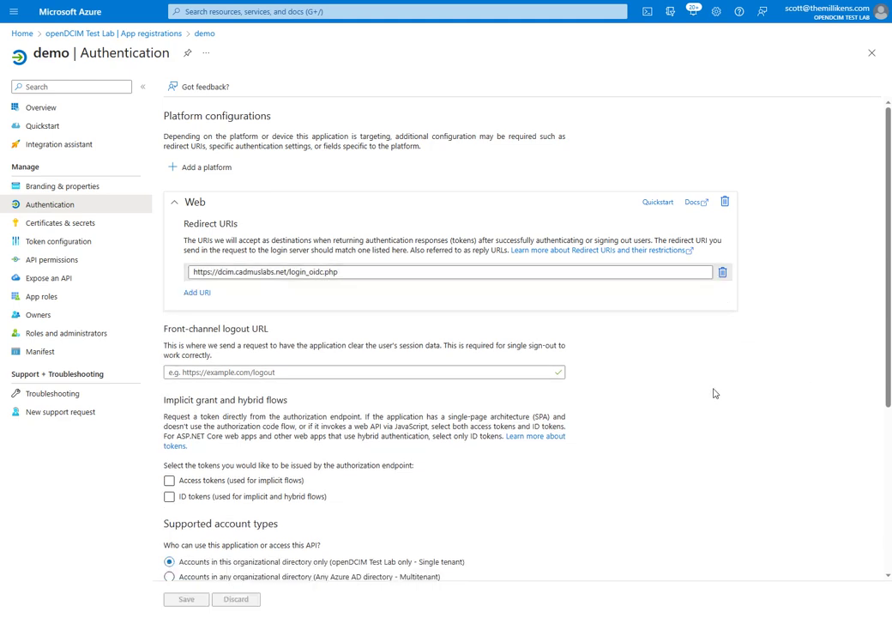
pyautogui.scroll(-3, 669, 395)
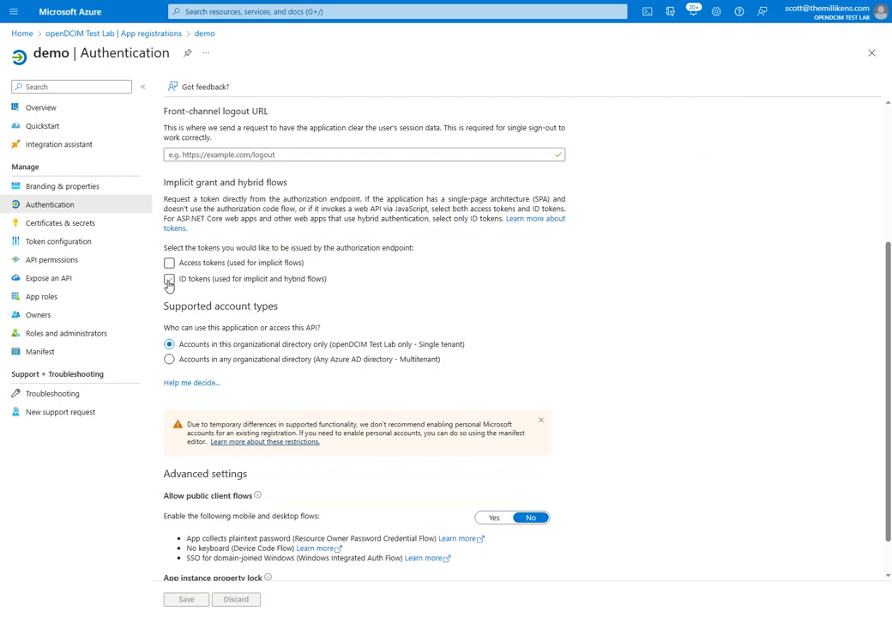
pyautogui.click(169, 280)
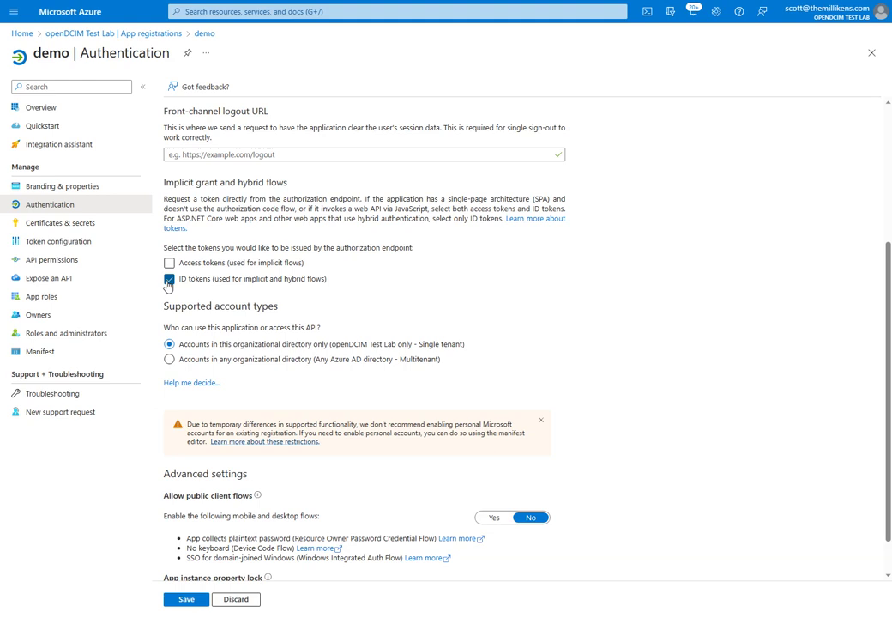
pyautogui.scroll(-1, 481, 258)
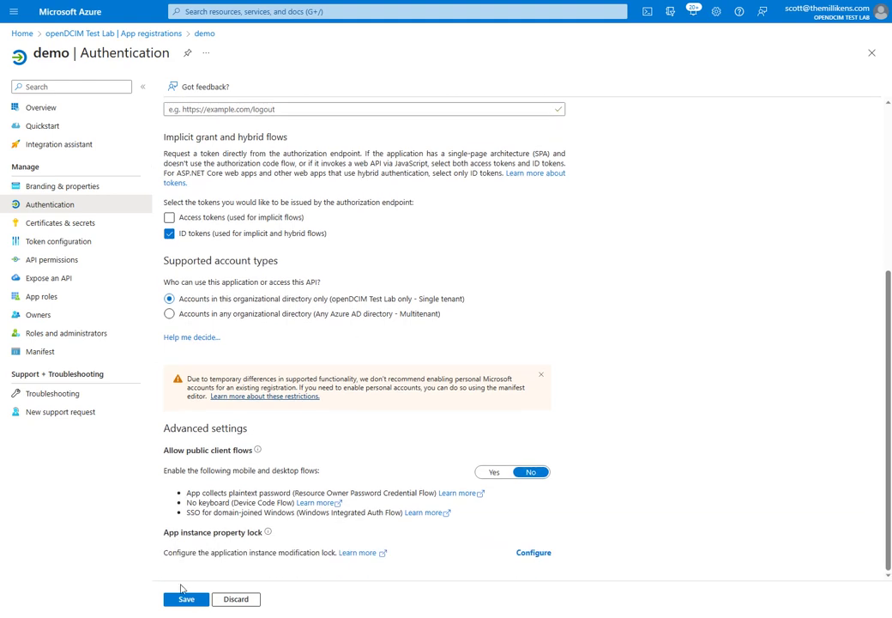
pyautogui.click(187, 599)
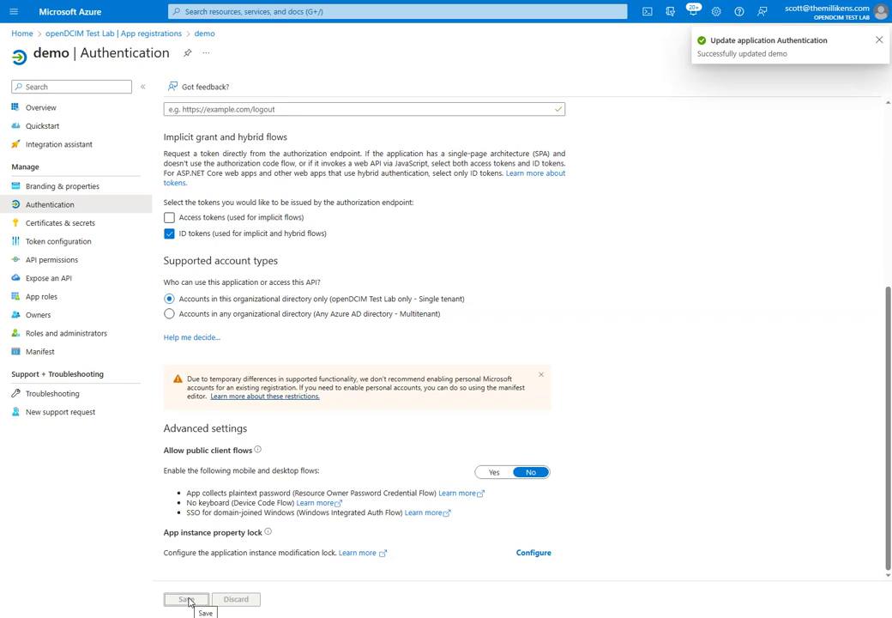
# Add a client secret described 'demo' with the default 11/28/2023 expiry.
pyautogui.click(54, 228)
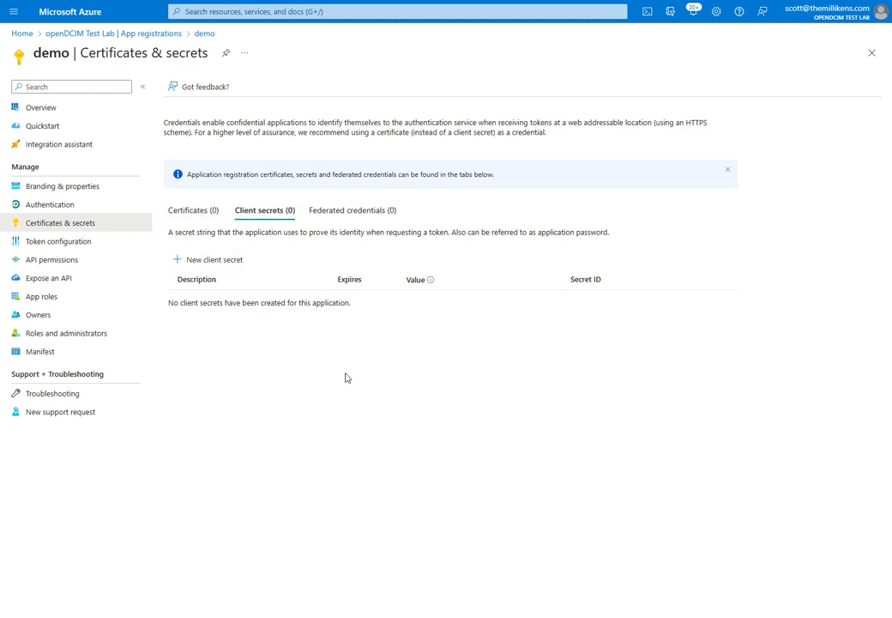
pyautogui.click(236, 261)
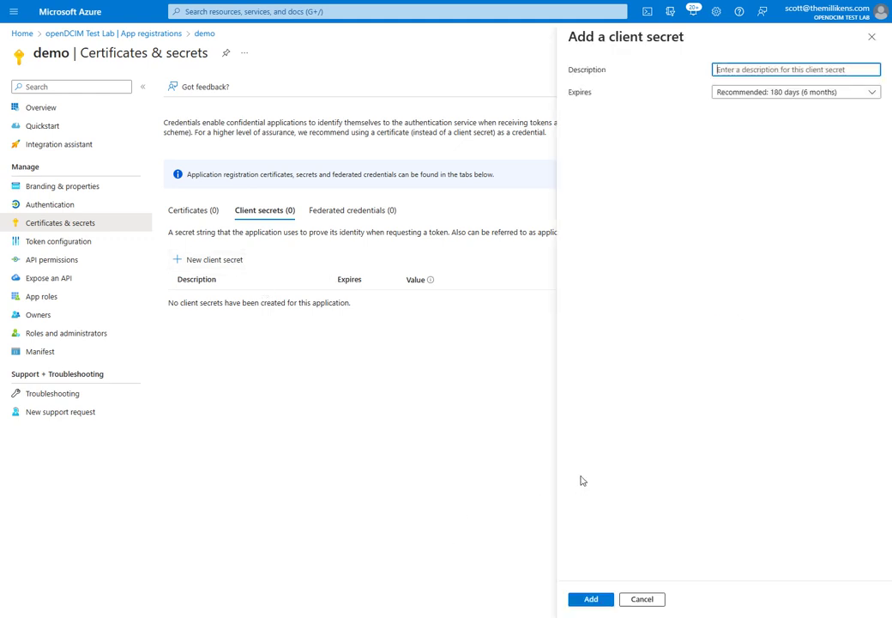
pyautogui.write('demo')
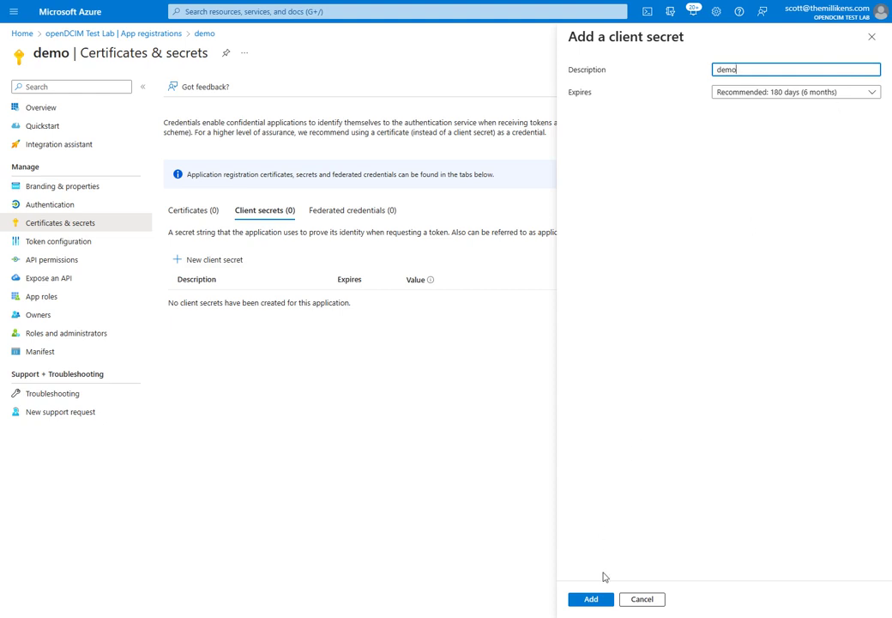
pyautogui.click(594, 603)
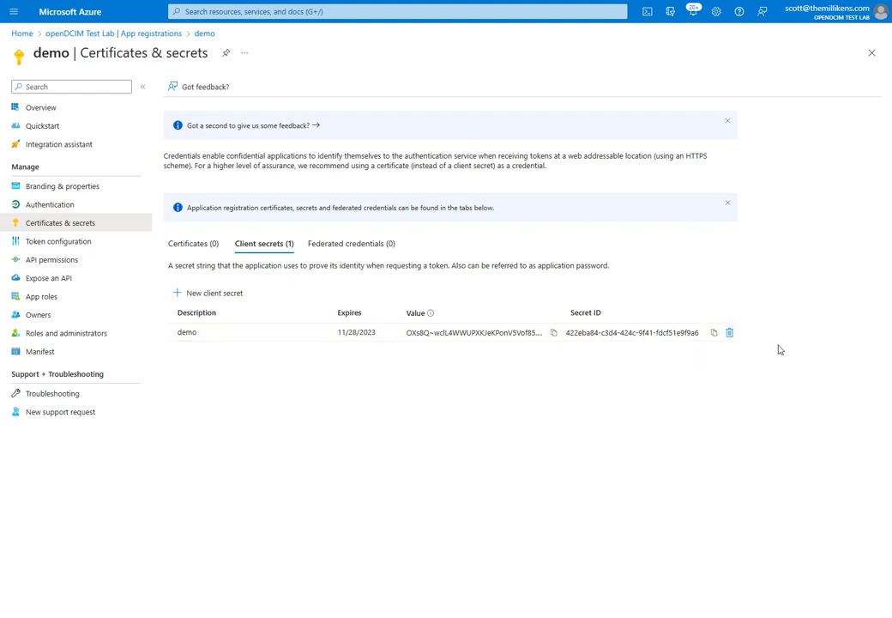
# Copy the new demo client secret's value from the Value column.
pyautogui.click(553, 333)
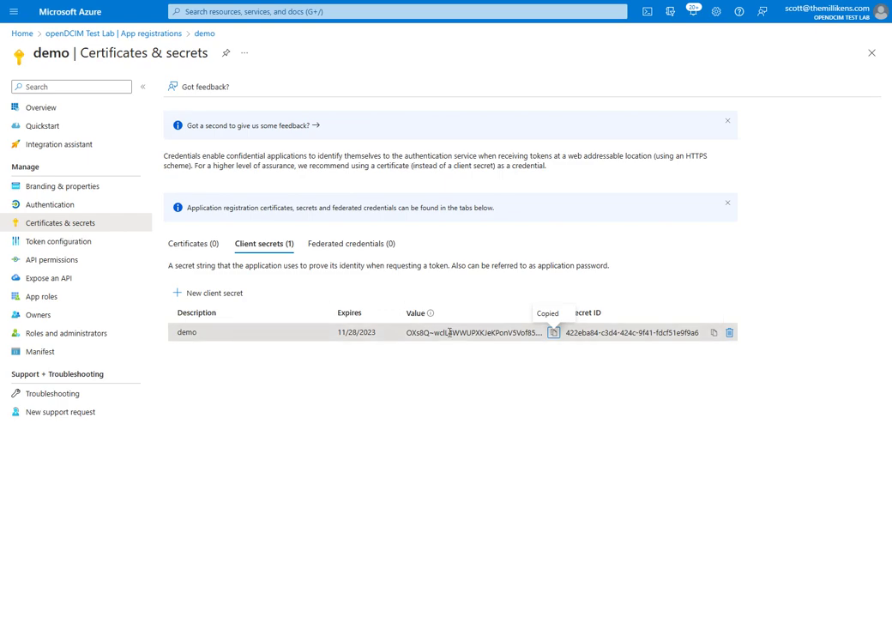
# Paste the copied secret value into openDCIM's OIDC Client Secret field.
pyautogui.hotkey('alt', 'Tab')
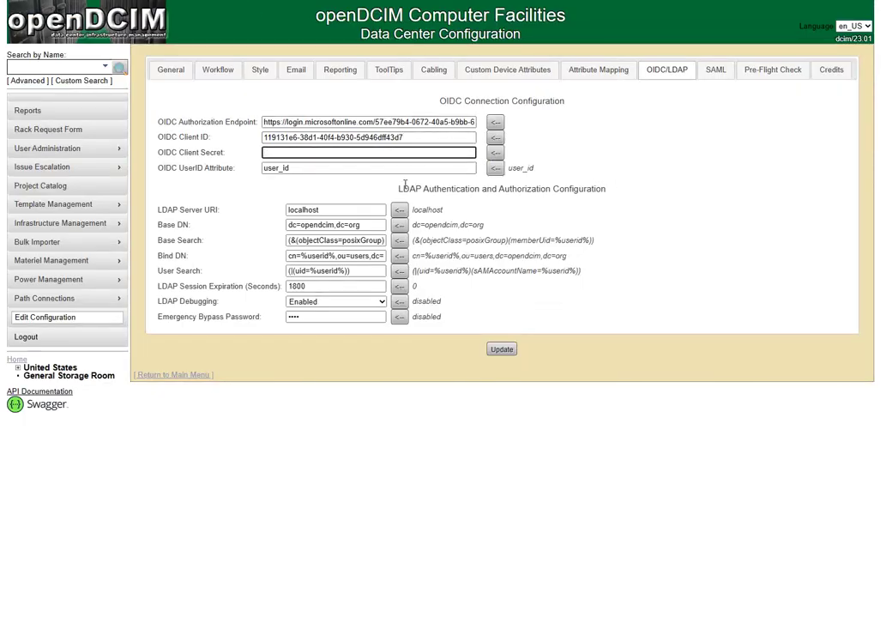
pyautogui.hotkey('ctrl', 'v')
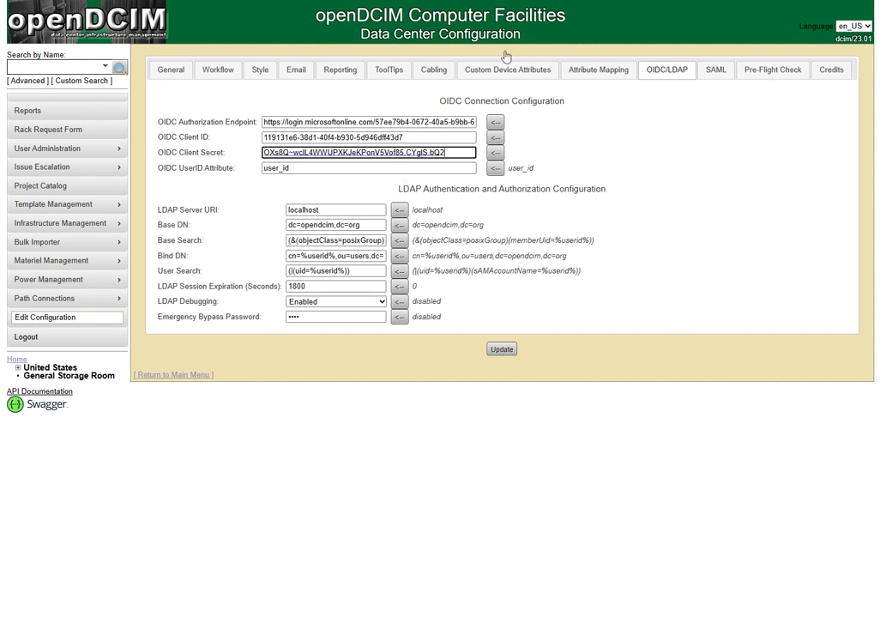
pyautogui.hotkey('alt', 'Tab')
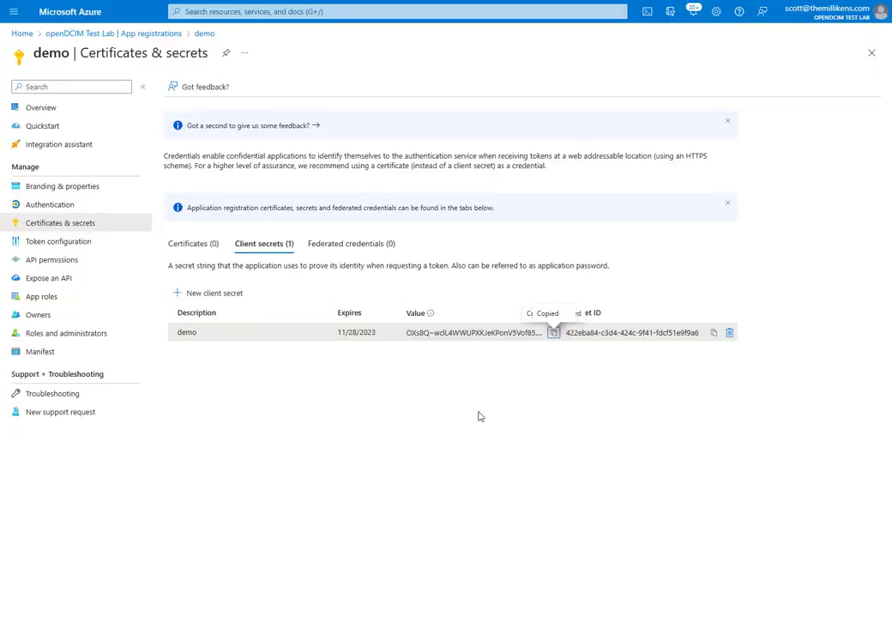
# Start an optional ID-token claim and tick email, family_name and given_name.
pyautogui.click(72, 246)
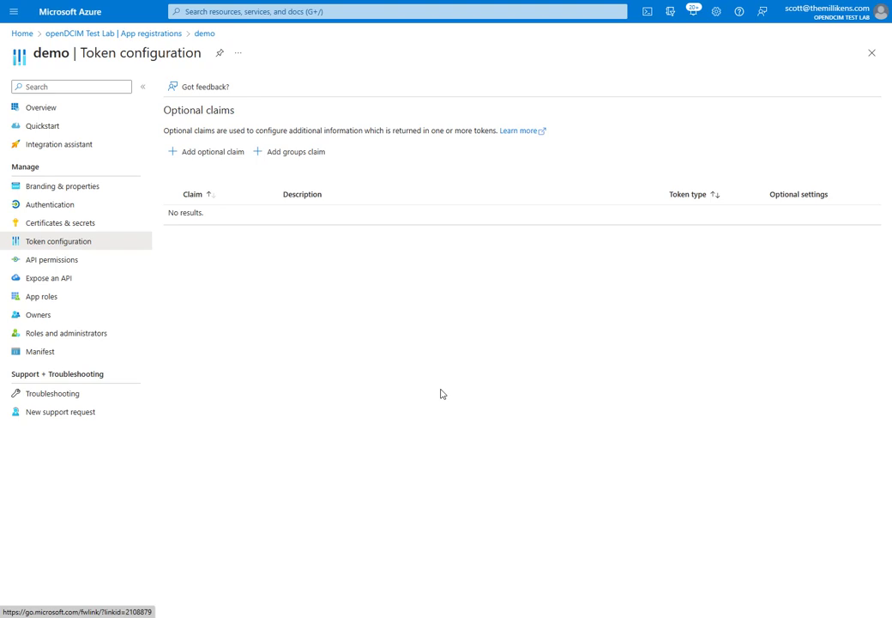
pyautogui.click(214, 159)
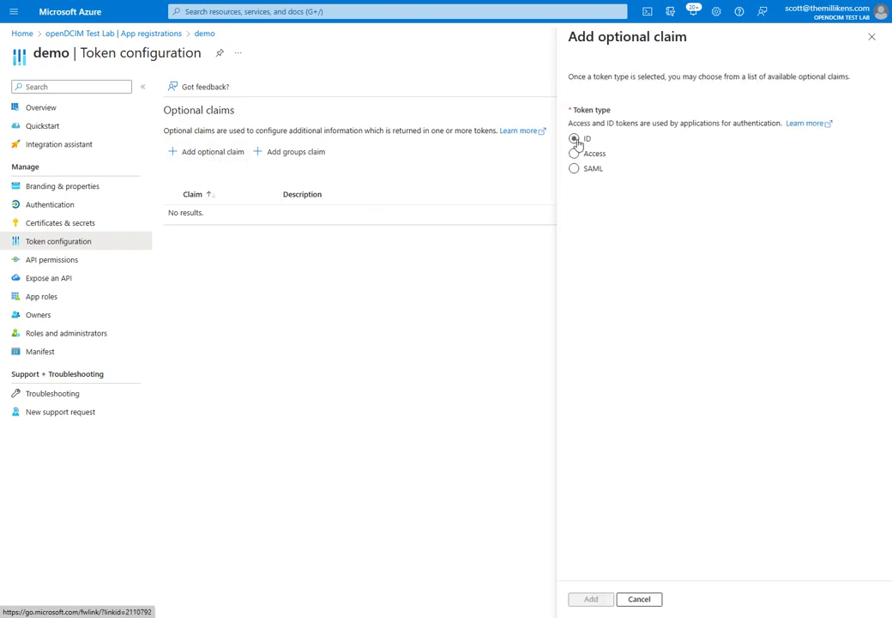
pyautogui.click(575, 140)
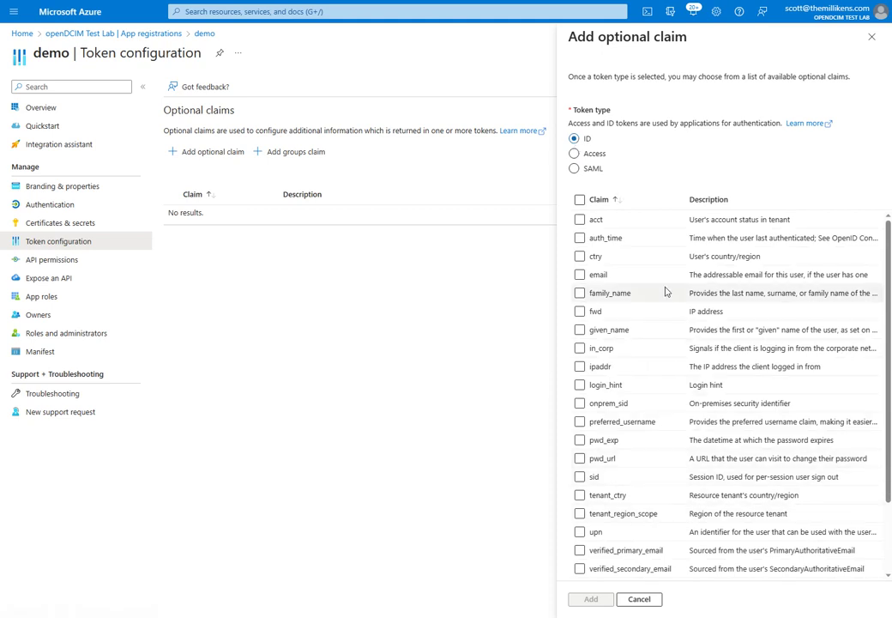
pyautogui.scroll(-2, 631, 343)
pyautogui.scroll(2, 641, 481)
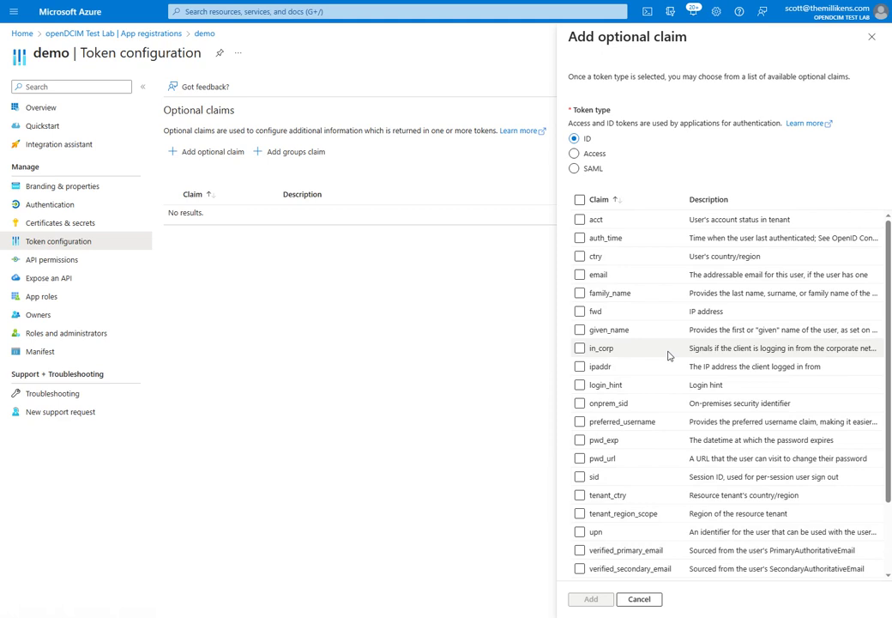
pyautogui.scroll(-2, 669, 361)
pyautogui.scroll(2, 668, 369)
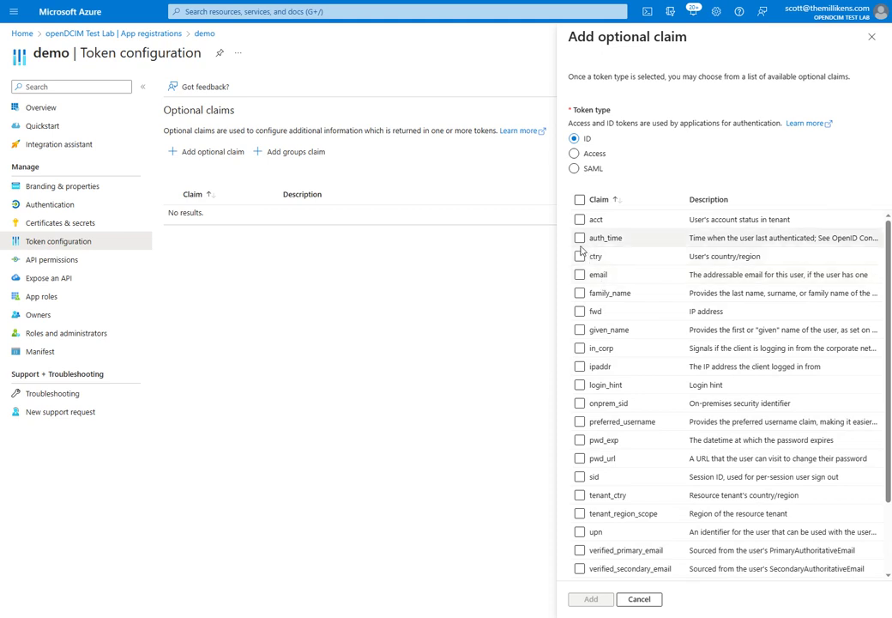
pyautogui.click(580, 274)
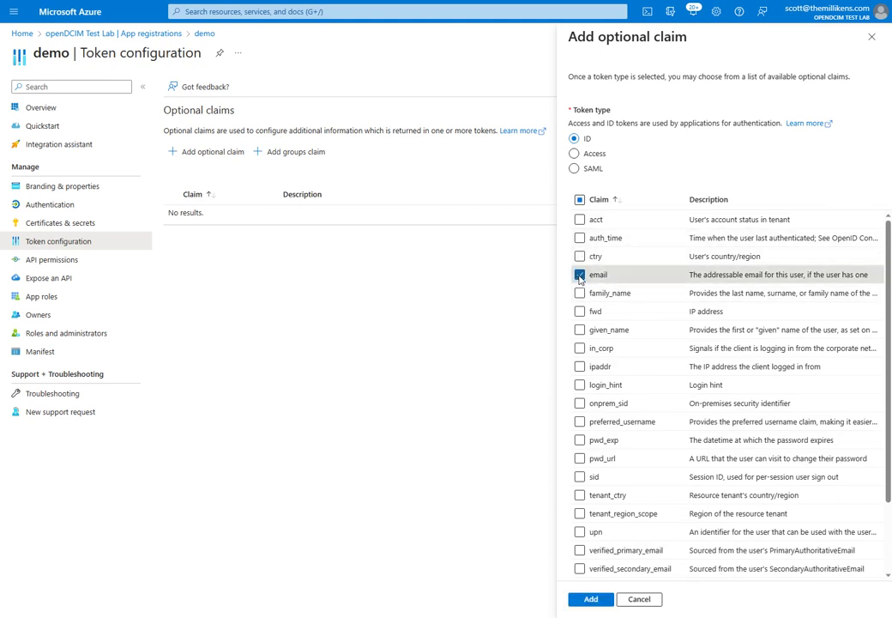
pyautogui.click(580, 293)
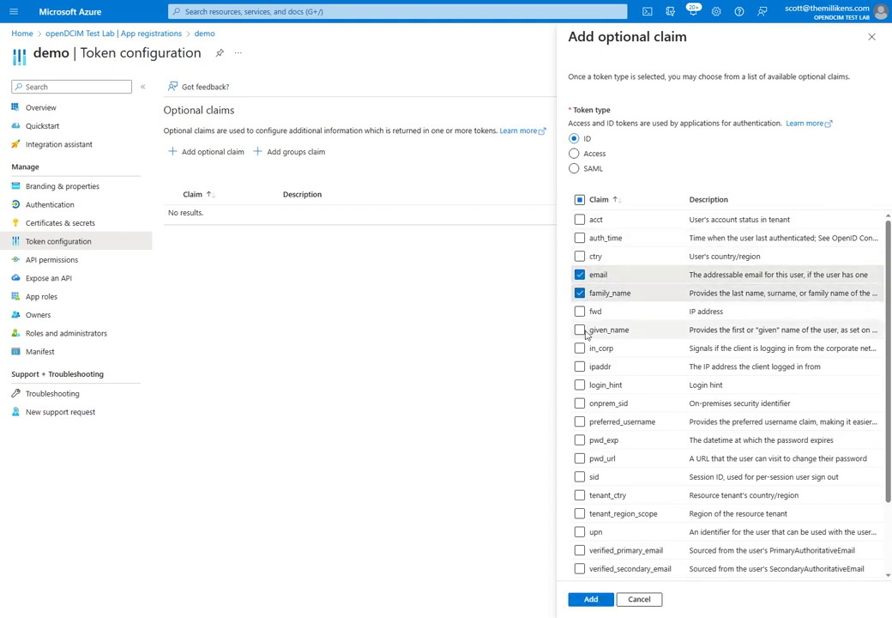
pyautogui.click(580, 329)
# Tick upn, add the claims, and accept the Microsoft Graph email/profile permission.
pyautogui.scroll(-2, 593, 467)
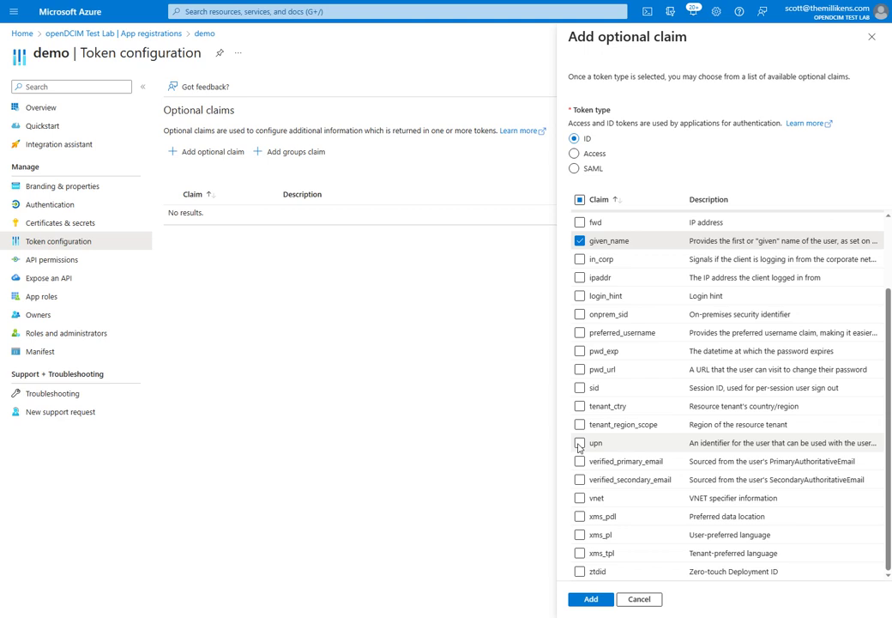
pyautogui.click(579, 444)
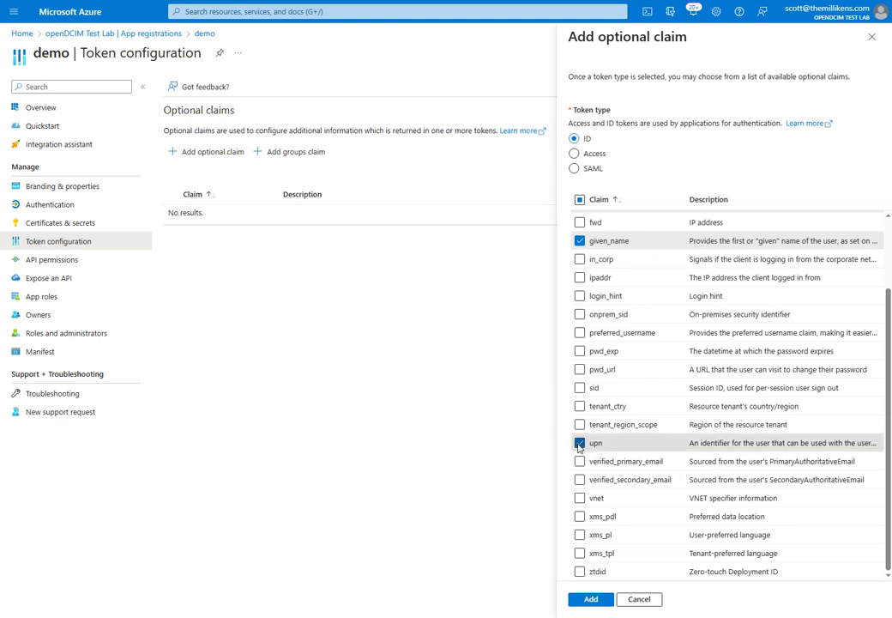
pyautogui.scroll(2, 652, 460)
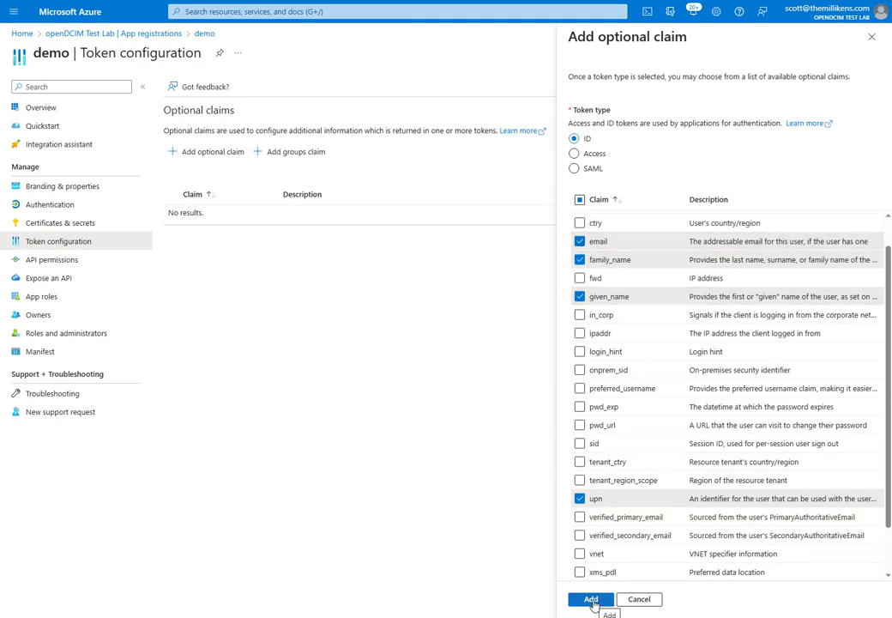
pyautogui.click(591, 600)
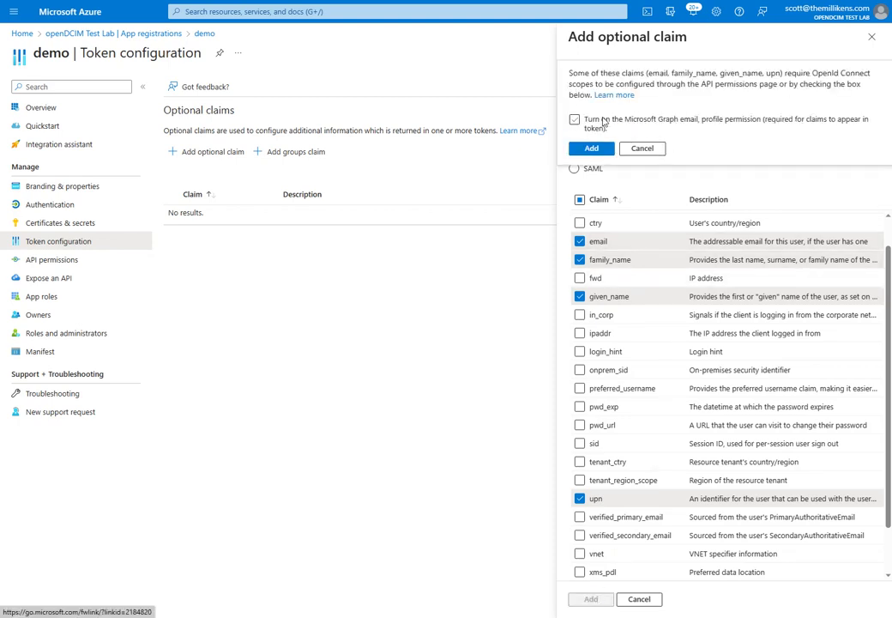
pyautogui.click(575, 120)
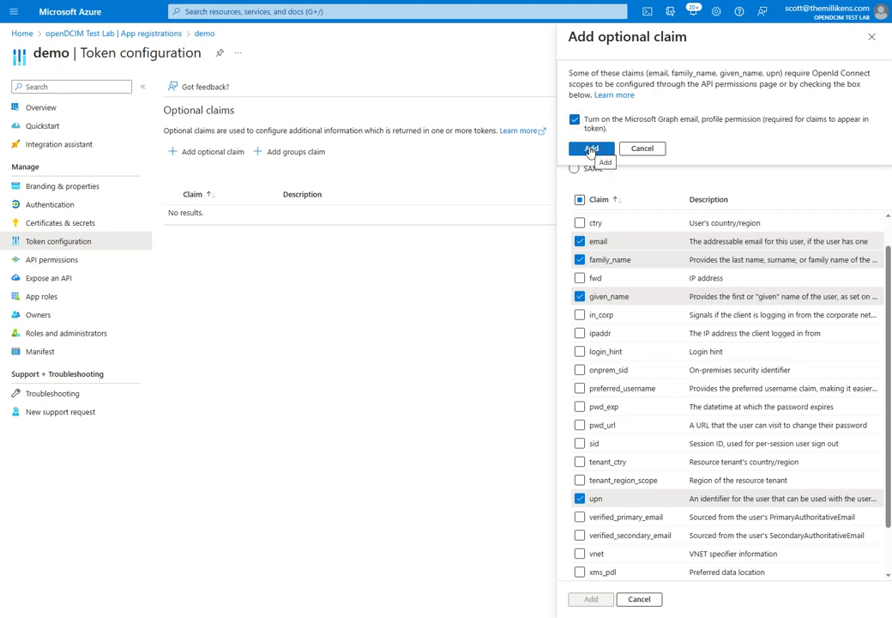
pyautogui.click(591, 149)
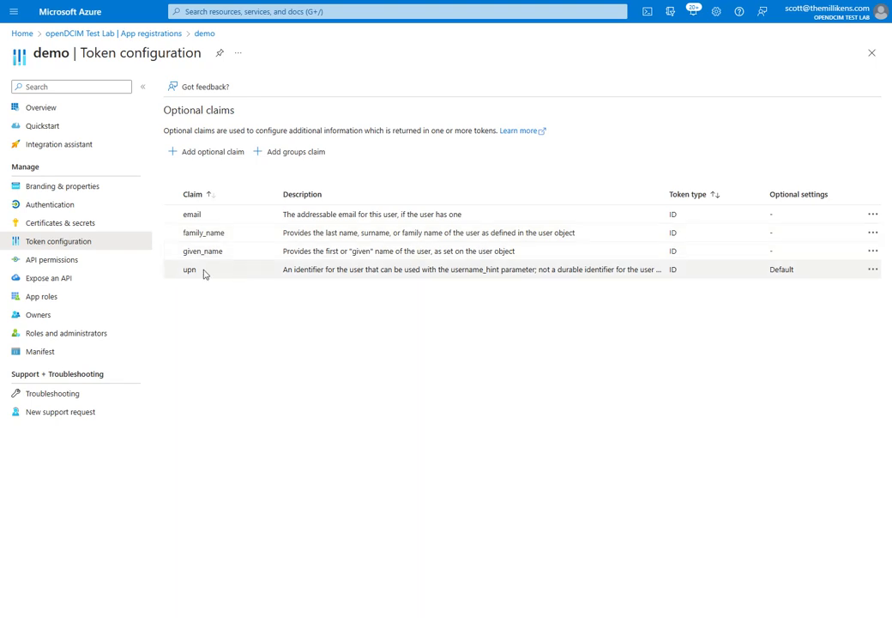
# Add the delegated Microsoft Graph openid permission, found by filtering the list for 'openid'.
pyautogui.click(47, 260)
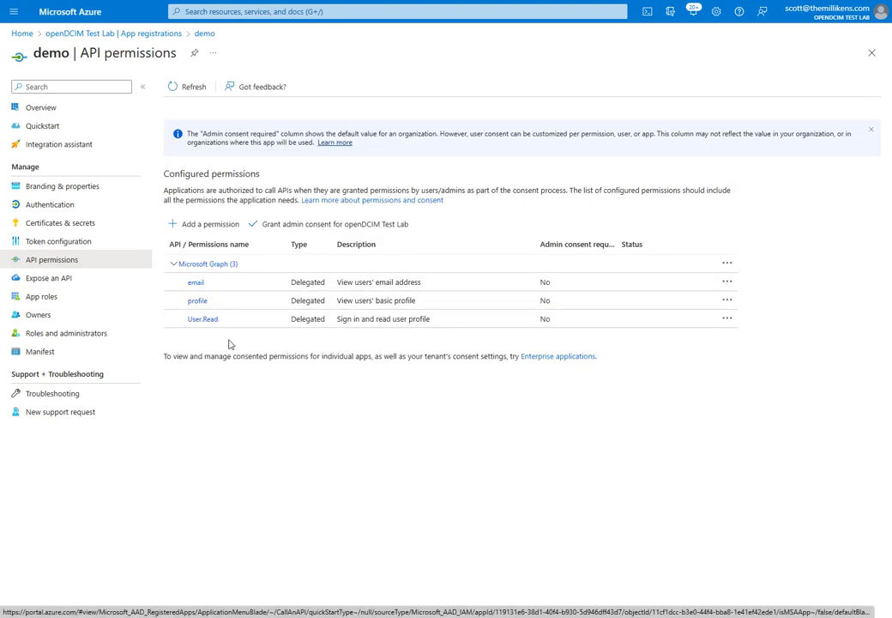
pyautogui.click(218, 227)
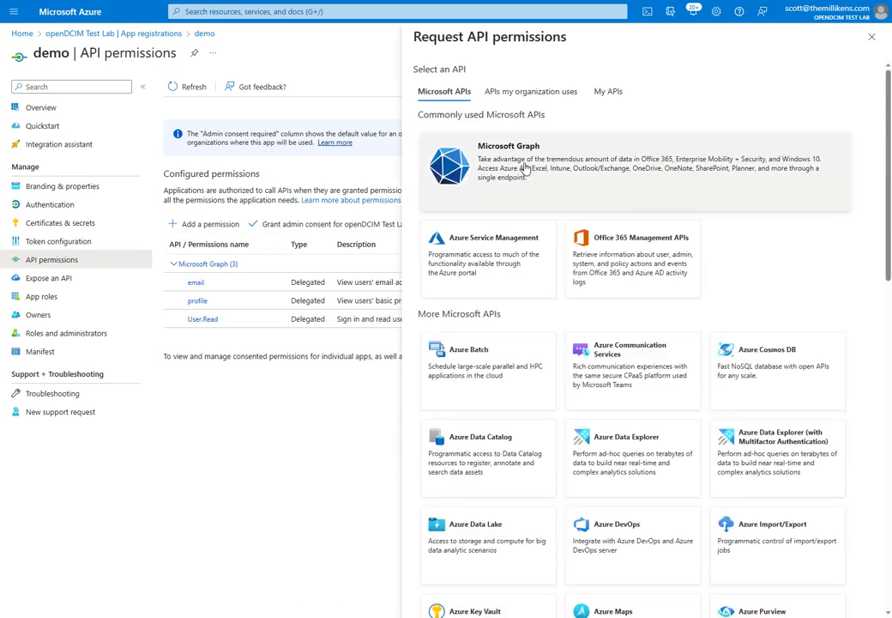
pyautogui.click(525, 169)
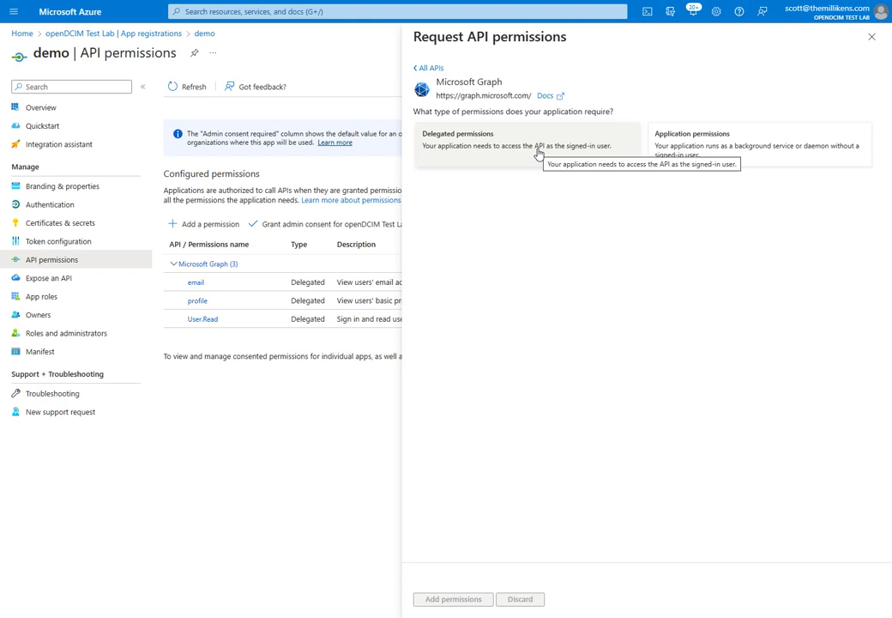
pyautogui.click(539, 153)
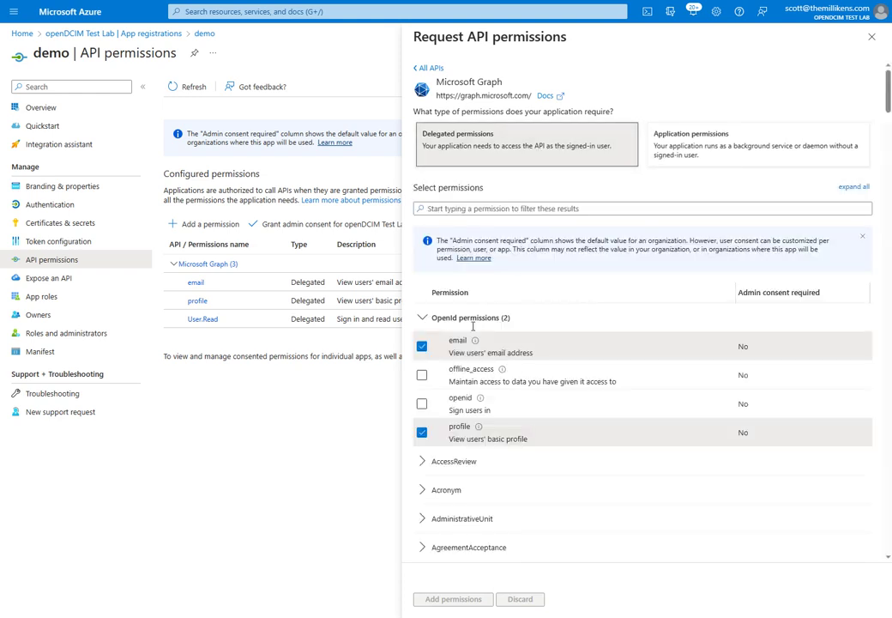
pyautogui.click(421, 405)
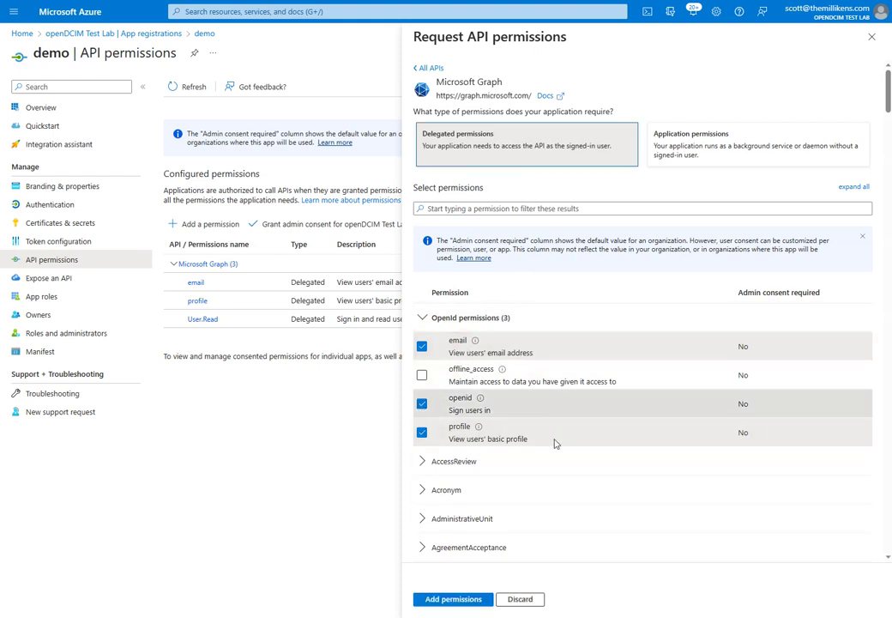
pyautogui.click(421, 403)
pyautogui.click(470, 209)
pyautogui.write('openid')
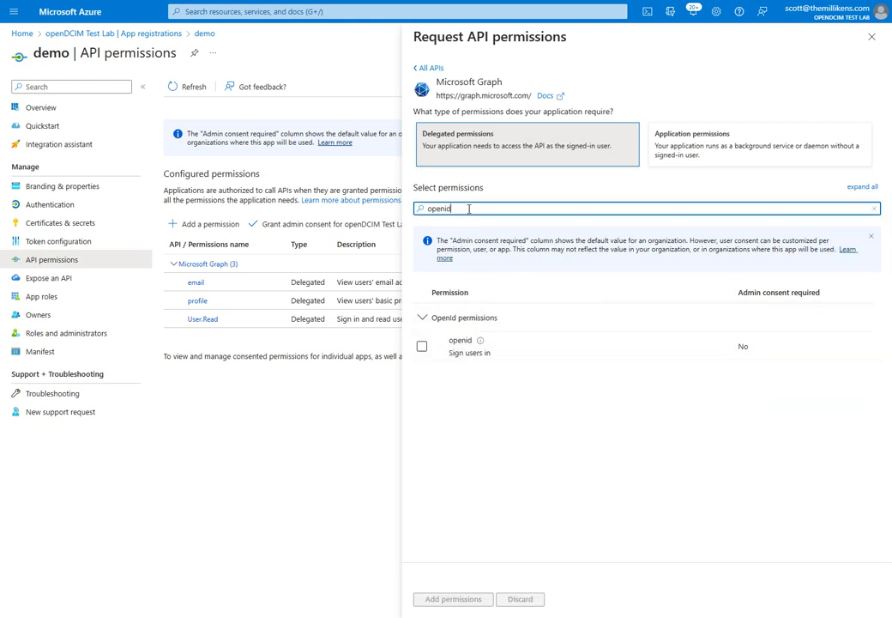
pyautogui.click(421, 346)
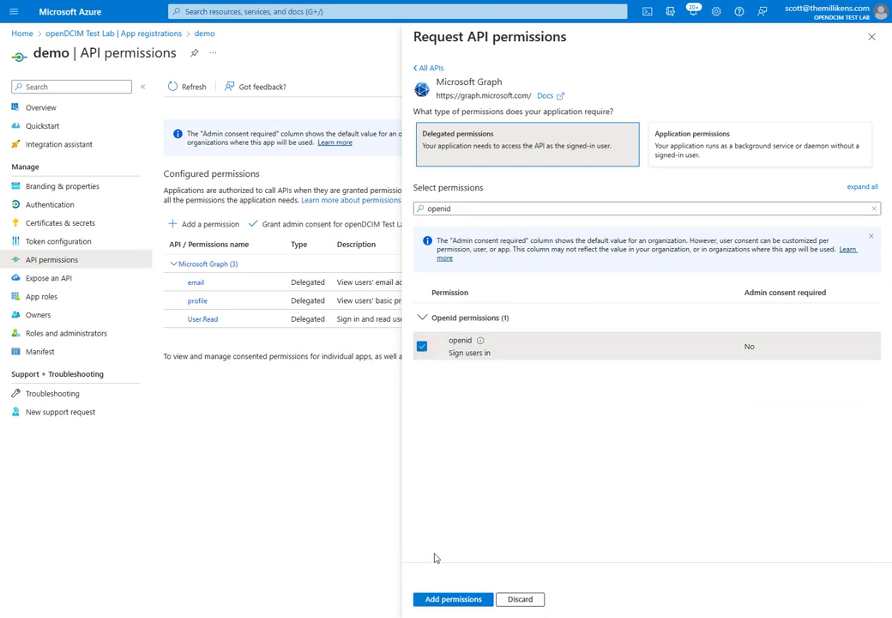
pyautogui.click(447, 599)
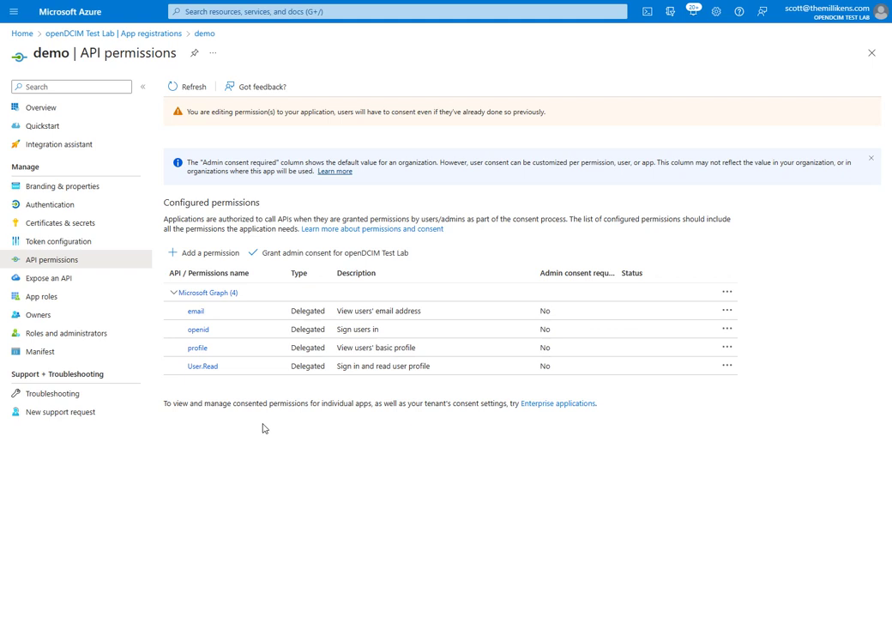
# Grant and confirm admin consent for openDCIM Test Lab, then go to Token configuration.
pyautogui.click(272, 255)
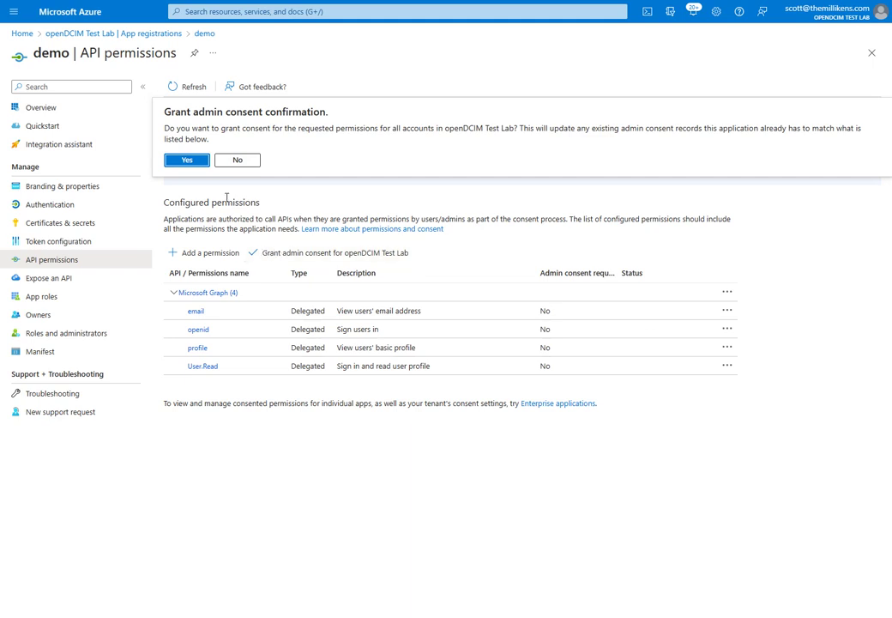
pyautogui.click(188, 160)
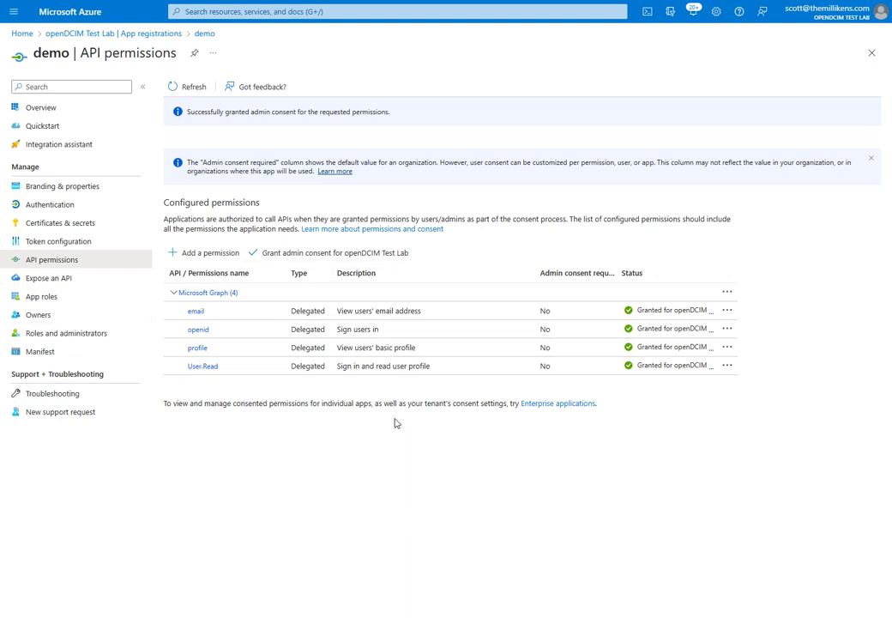
pyautogui.click(76, 243)
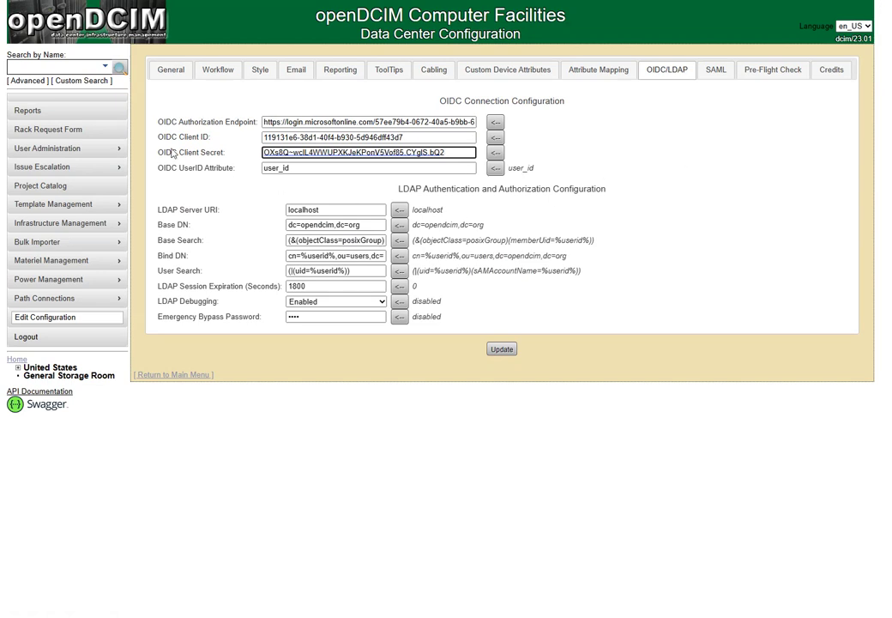
# Replace the OIDC UserID Attribute value user_id with email.
pyautogui.doubleClick(303, 169)
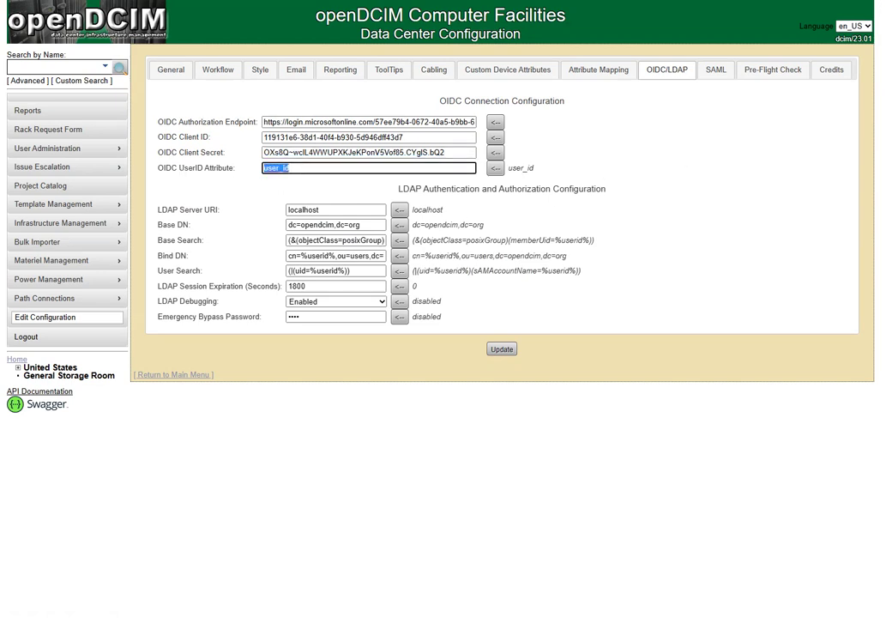
pyautogui.write('u')
pyautogui.write('pn')
pyautogui.write('email')
# Map FirstName to given_name on Attribute Mapping, checking the claim names in Azure.
pyautogui.click(592, 75)
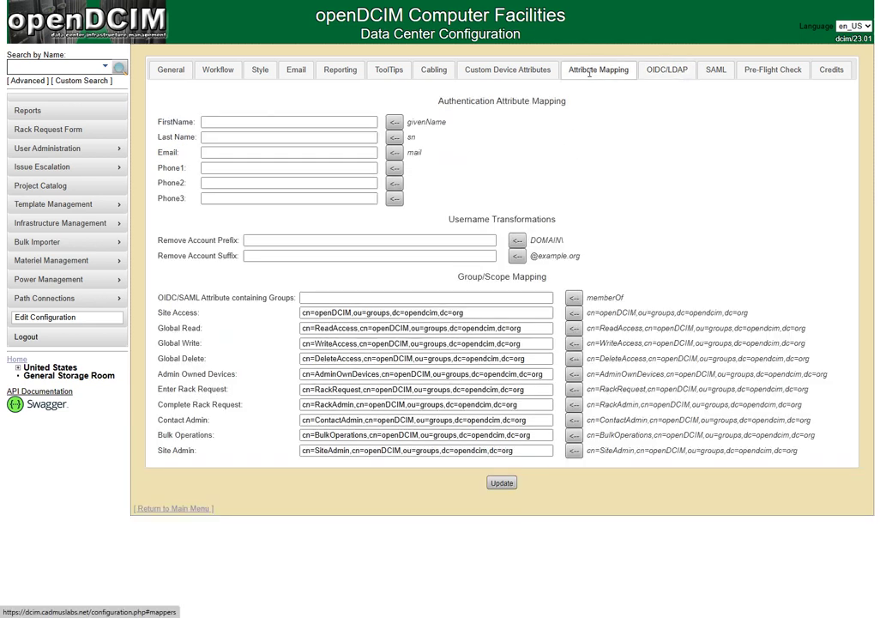
pyautogui.click(212, 122)
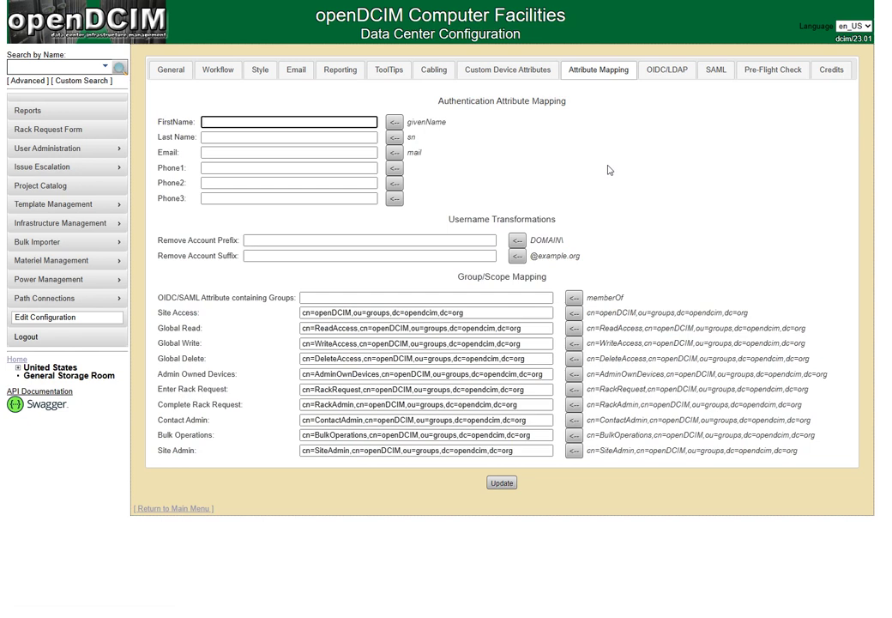
pyautogui.write('fiven_nam')
pyautogui.press('BackSpace')
pyautogui.press('BackSpace')
pyautogui.press('BackSpace')
pyautogui.press('BackSpace')
pyautogui.press('BackSpace')
pyautogui.press('BackSpace')
pyautogui.press('BackSpace')
pyautogui.press('BackSpace')
pyautogui.press('BackSpace')
pyautogui.write('given_name')
pyautogui.click(225, 4)
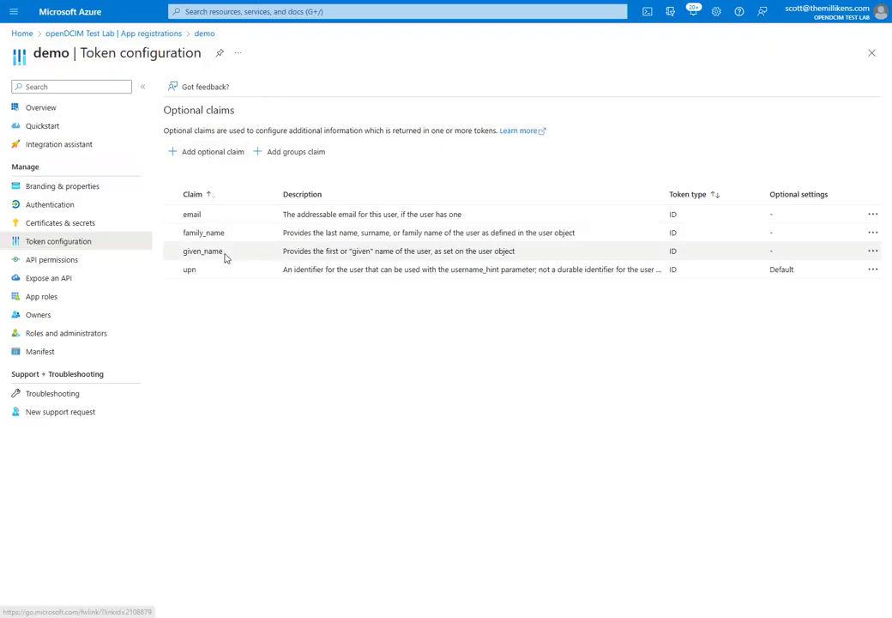
pyautogui.moveTo(181, 251)
pyautogui.mouseDown()
pyautogui.moveTo(245, 253)
pyautogui.moveTo(185, 235)
pyautogui.mouseUp()
pyautogui.moveTo(181, 235); pyautogui.dragTo(233, 235)
pyautogui.click(269, 322)
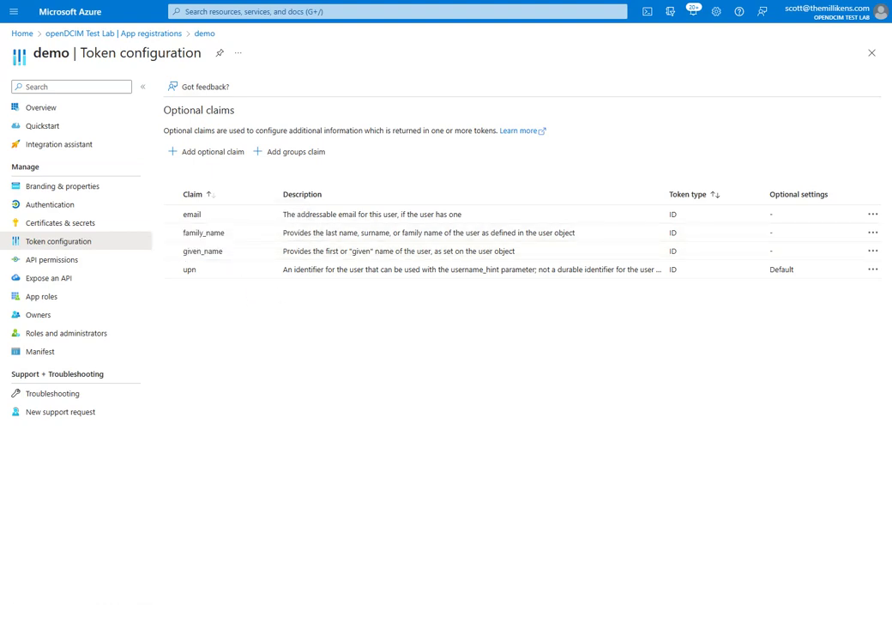
pyautogui.hotkey('alt', 'Tab')
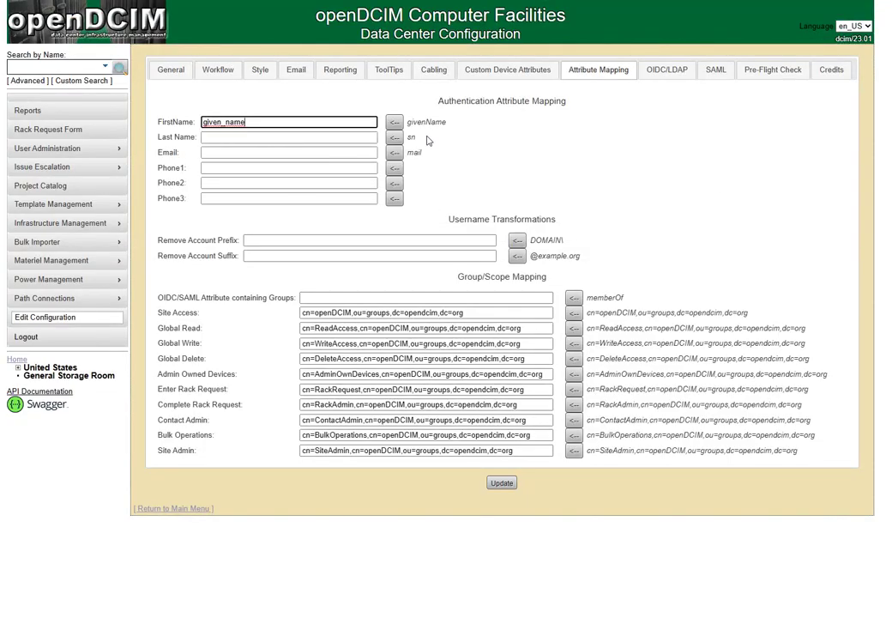
# Map Last Name to family_name and Email to email, then save with Update.
pyautogui.click(323, 137)
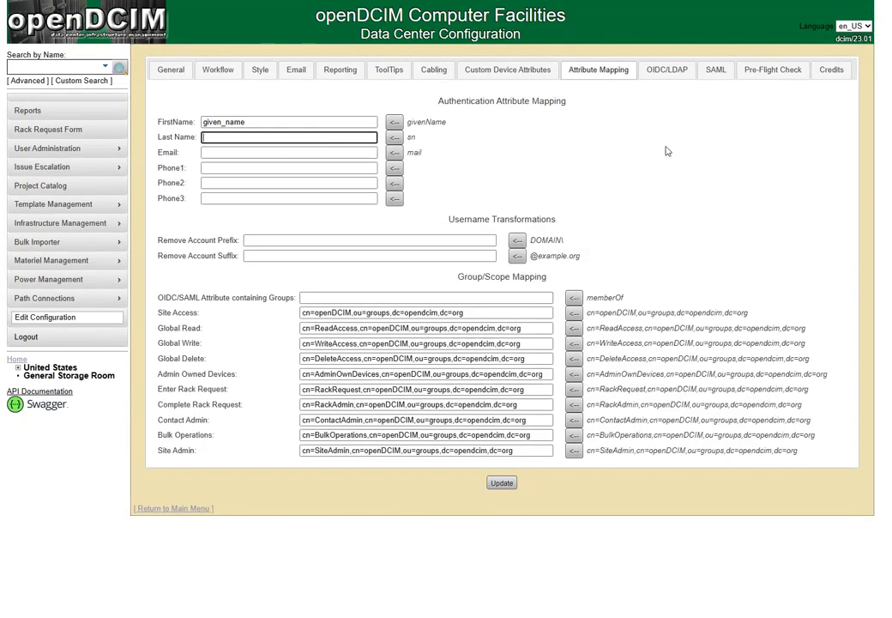
pyautogui.write('family_name')
pyautogui.press('Tab')
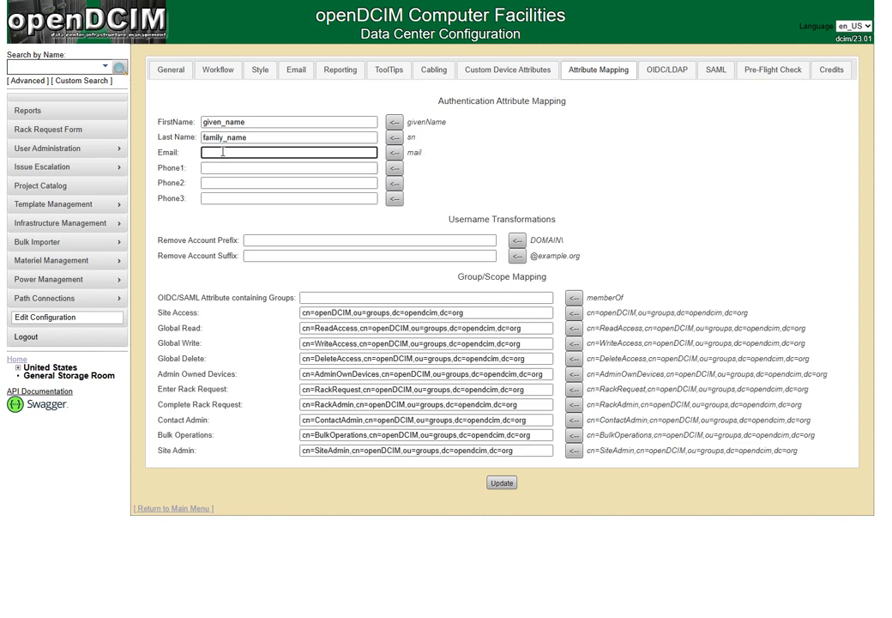
pyautogui.write('email')
pyautogui.click(502, 483)
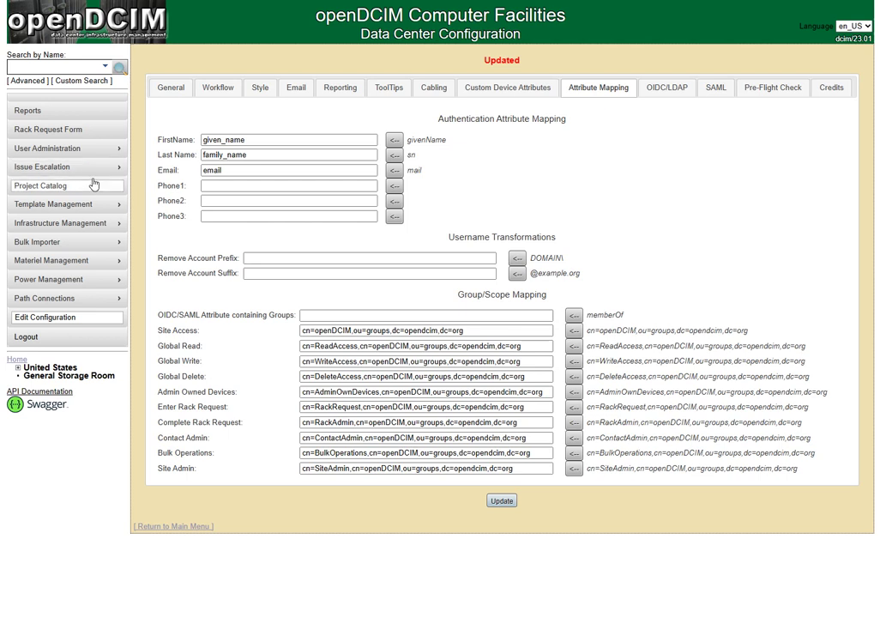
# In User Administration, enter the admin's e-mail as UserID, Last Name Admin, First Name DCIM.
pyautogui.moveTo(110, 151)
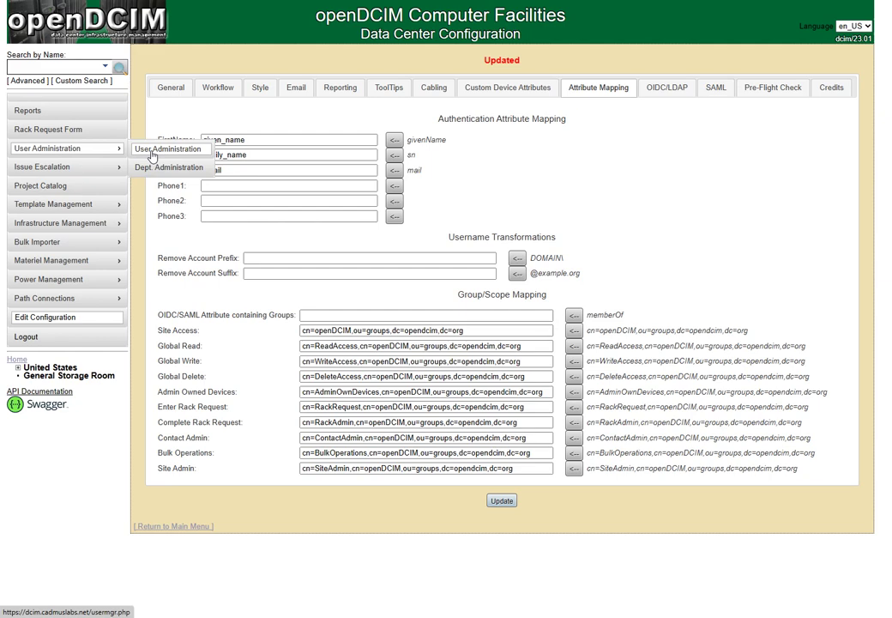
pyautogui.click(152, 155)
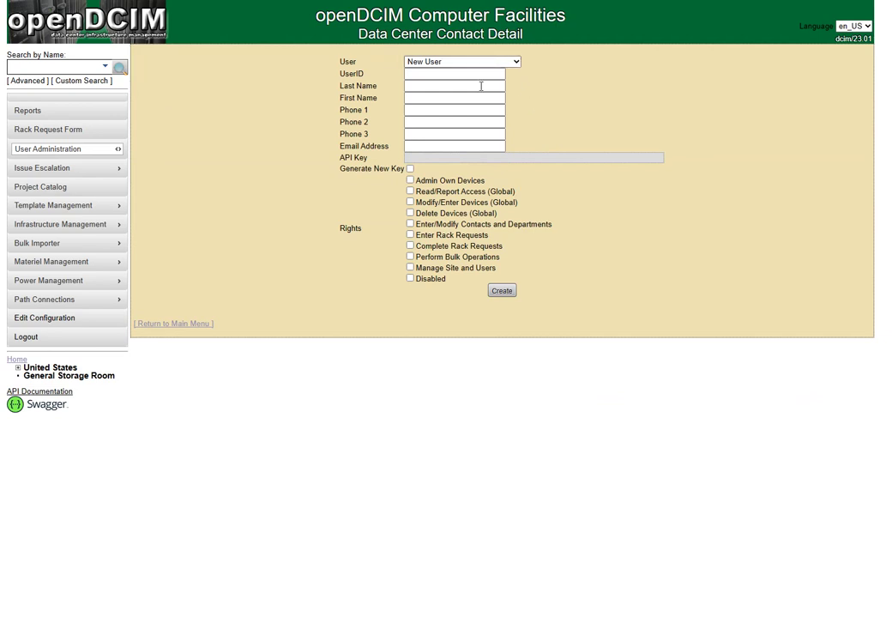
pyautogui.click(455, 74)
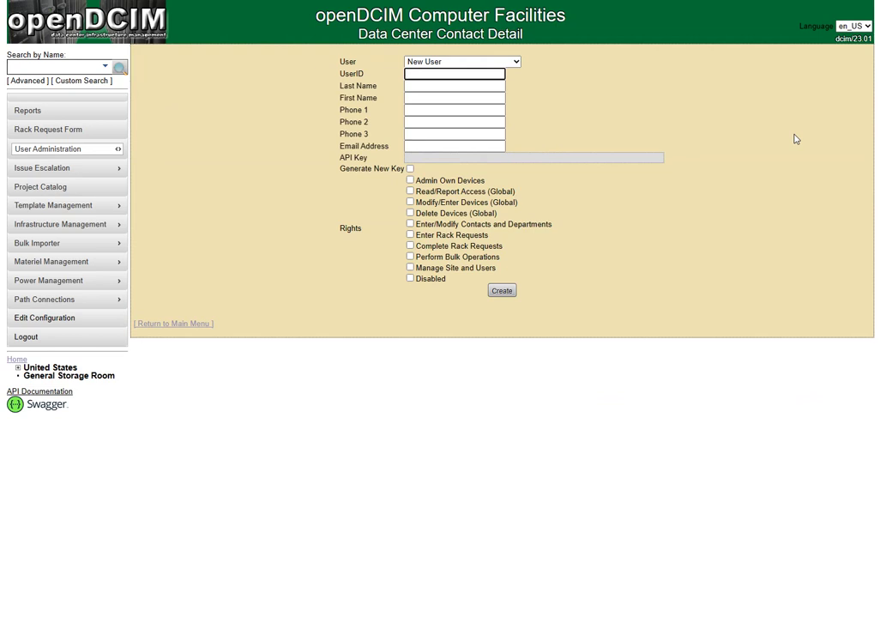
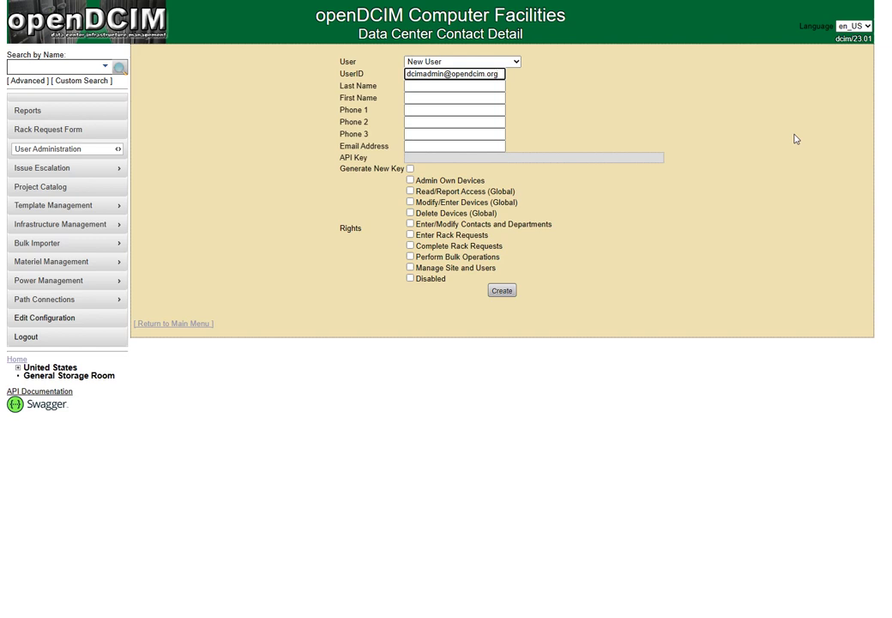
pyautogui.press('Tab')
pyautogui.write('Admin')
pyautogui.press('Tab')
pyautogui.write('DCIM')
# Fill in the admin's e-mail address, grant Enter/Modify Contacts and Departments, and create the user.
pyautogui.press('Tab')
pyautogui.press('Tab')
pyautogui.press('Tab')
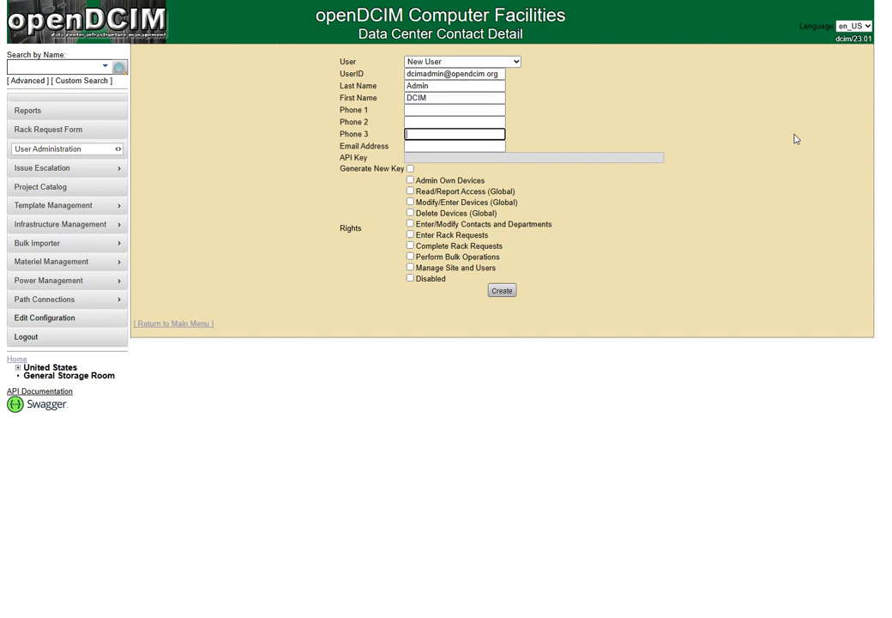
pyautogui.press('Tab')
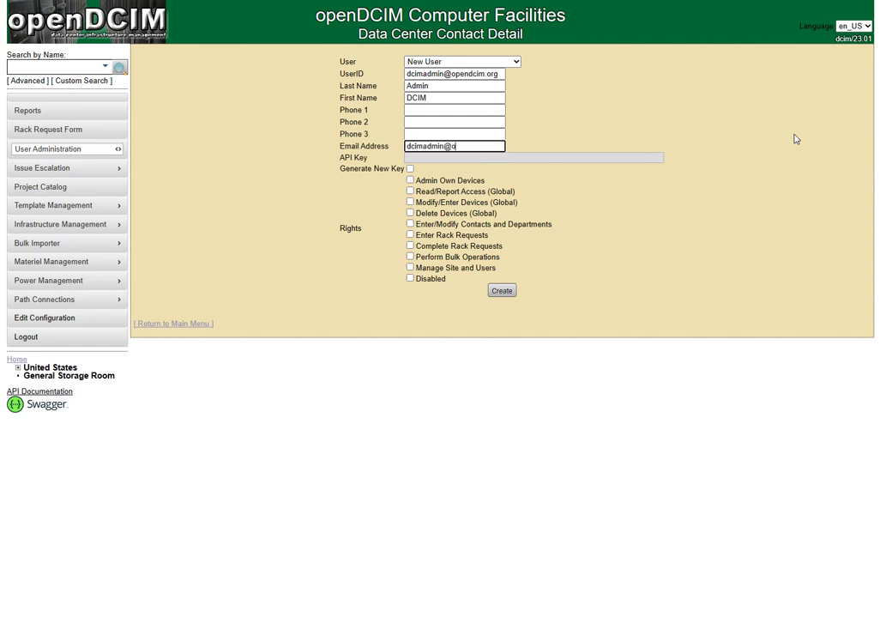
pyautogui.click(411, 224)
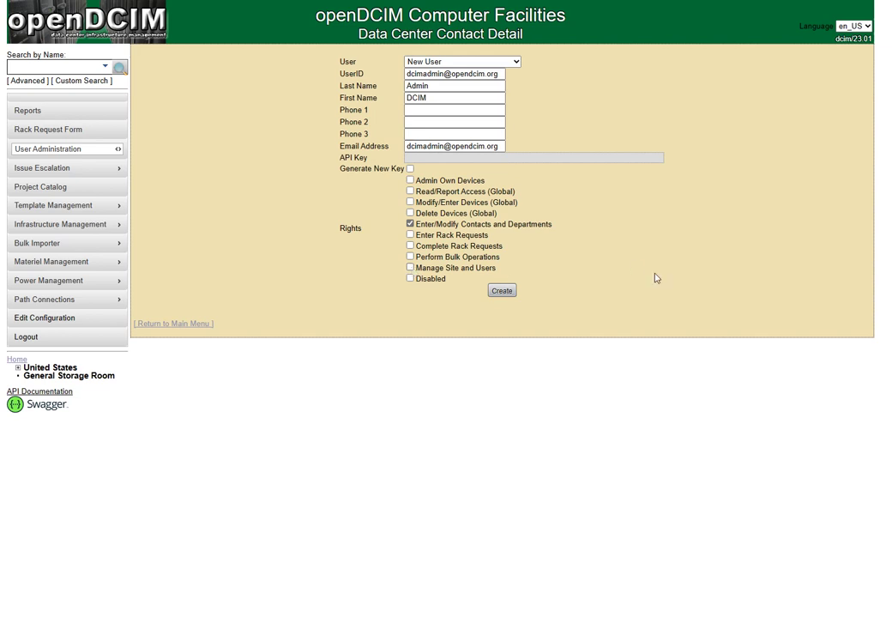
pyautogui.click(502, 290)
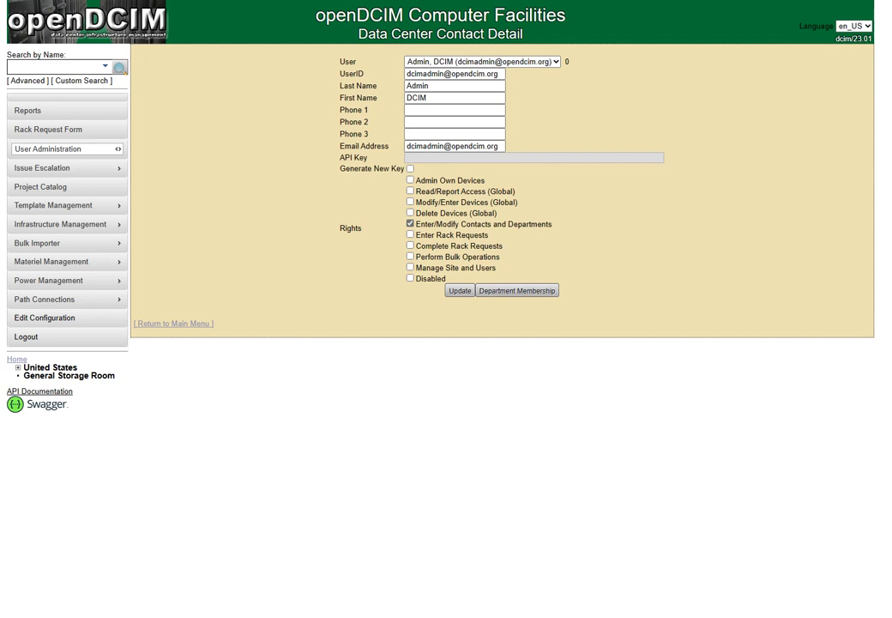
# Reload the openDCIM site and confirm the header shows the new admin account signed in.
pyautogui.hotkey('ctrl', 'l')
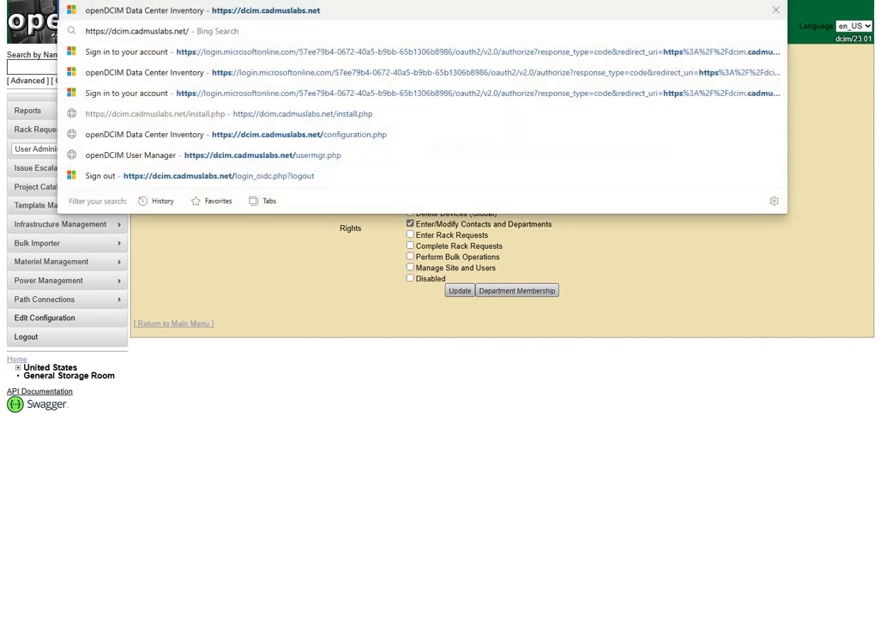
pyautogui.press('Escape')
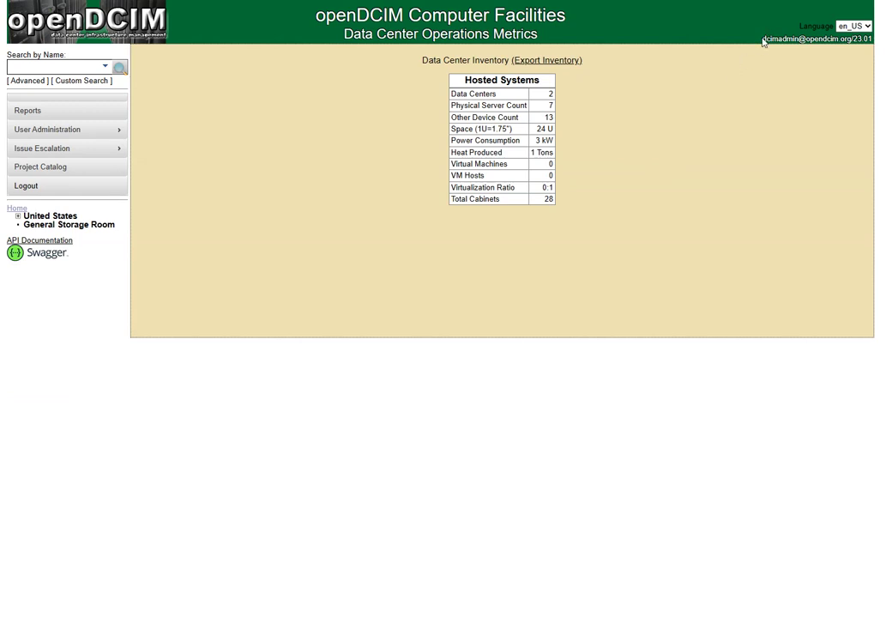
pyautogui.moveTo(763, 39); pyautogui.dragTo(845, 38)
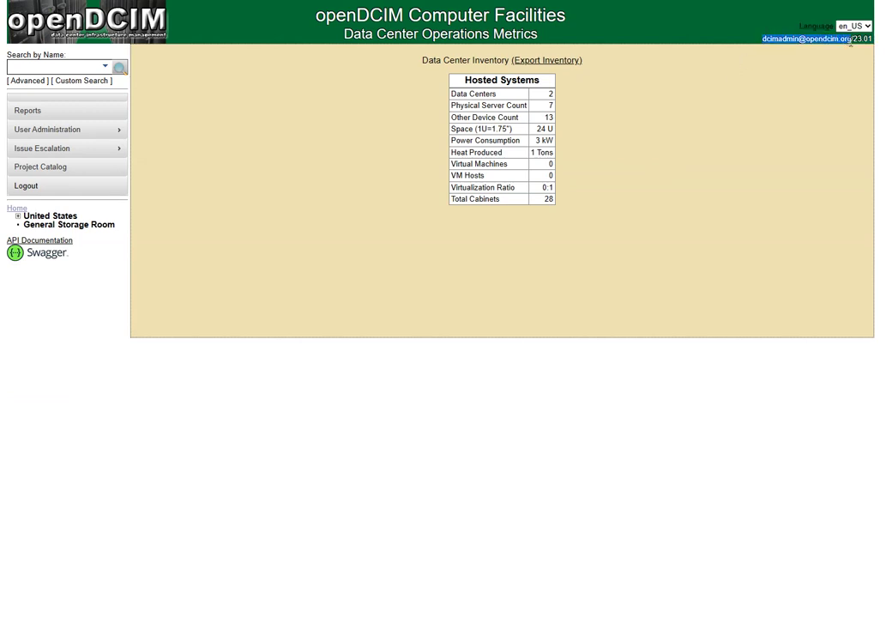
pyautogui.click(806, 135)
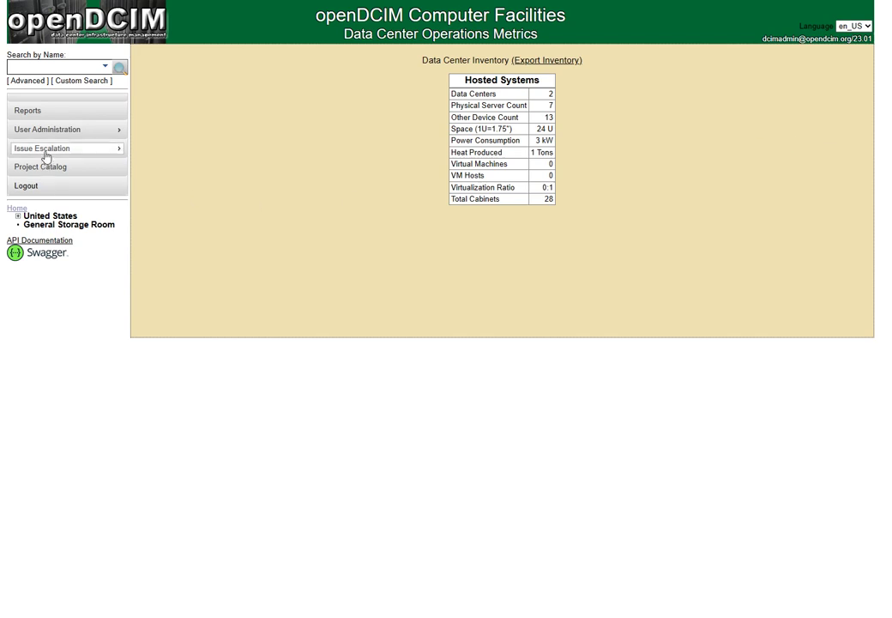
pyautogui.moveTo(52, 136)
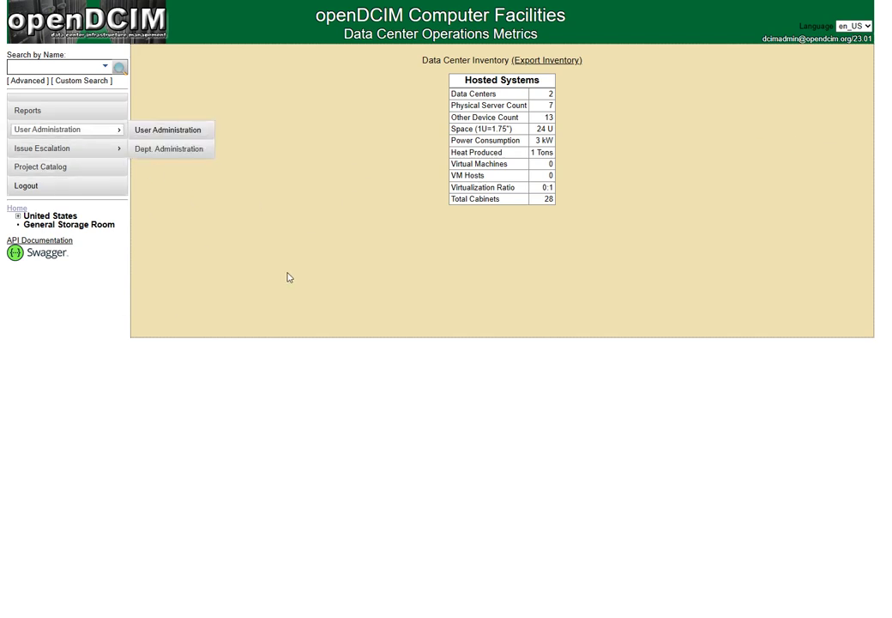
# Give the admin user global Read/Report, Modify Devices and Delete Devices rights and save.
pyautogui.click(155, 131)
pyautogui.click(555, 62)
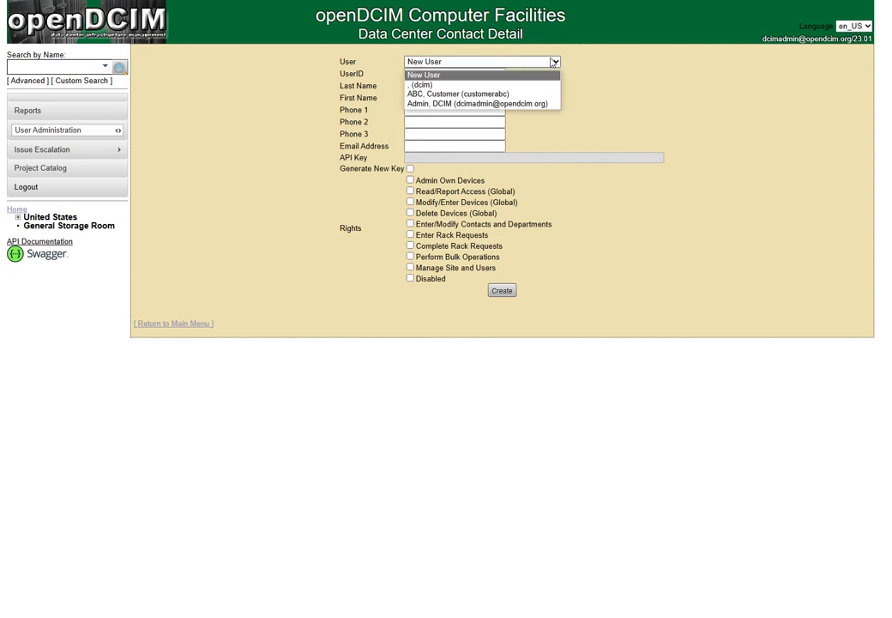
pyautogui.click(527, 105)
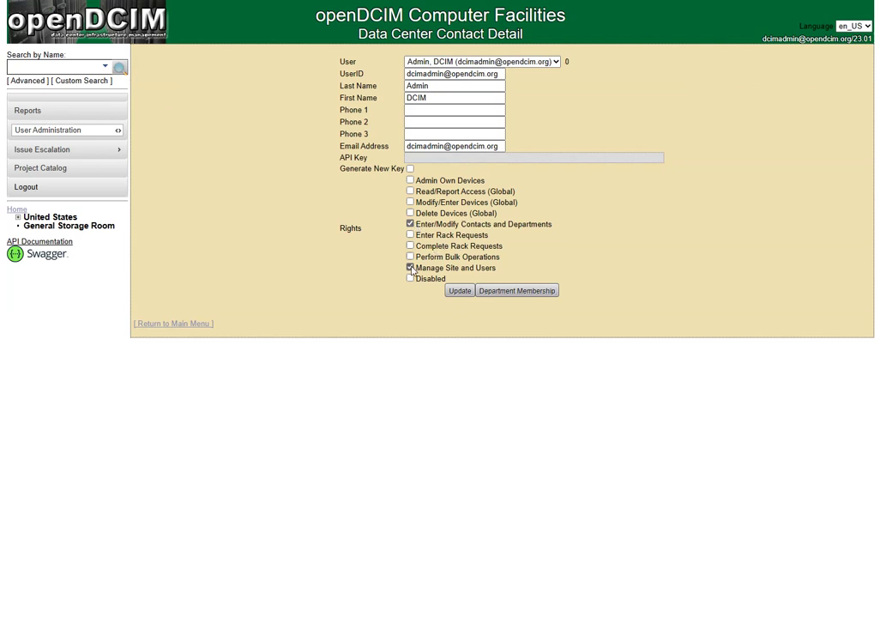
pyautogui.click(410, 191)
pyautogui.click(410, 202)
pyautogui.click(410, 213)
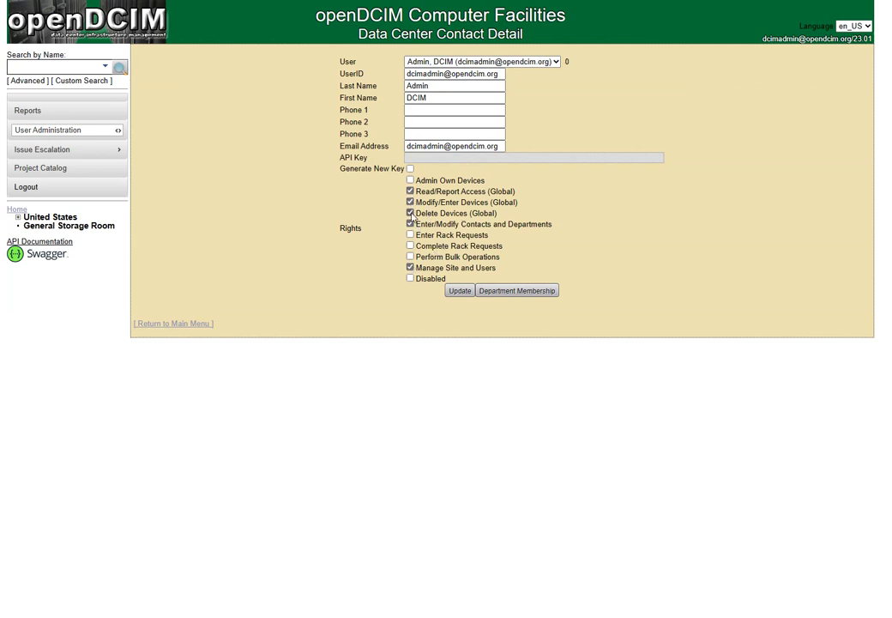
pyautogui.click(461, 292)
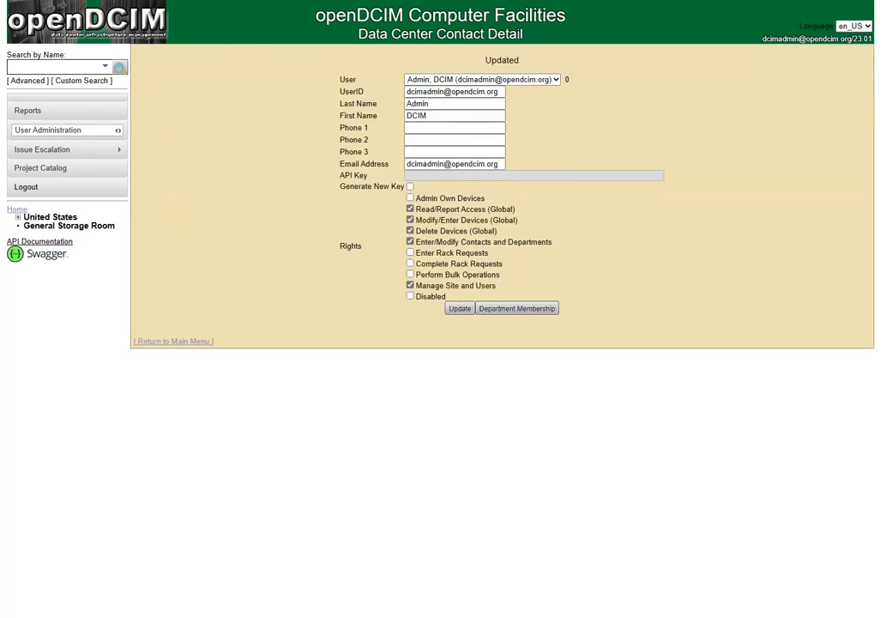
pyautogui.click(14, 209)
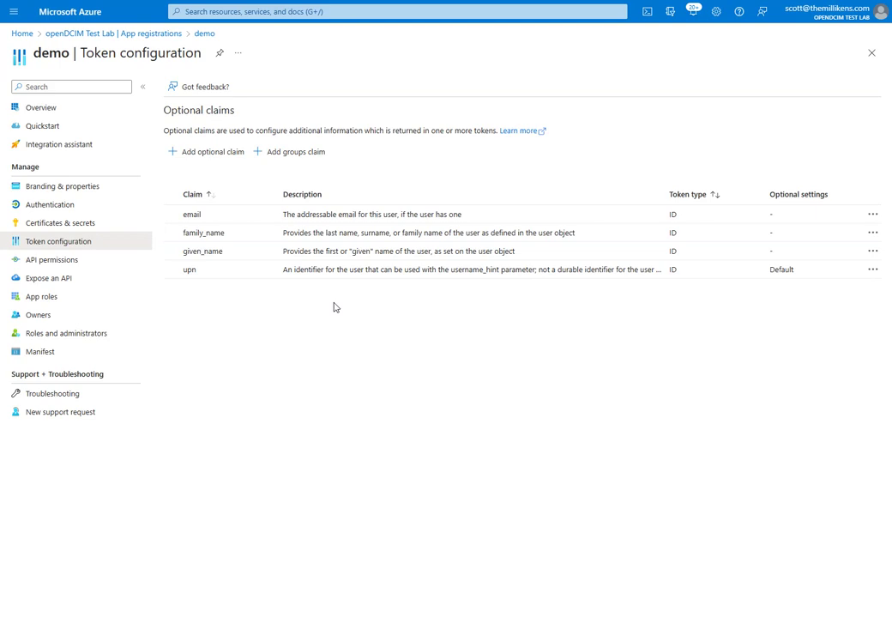
# Navigate from Azure Home through Azure Active Directory to the Enterprise applications list.
pyautogui.click(22, 34)
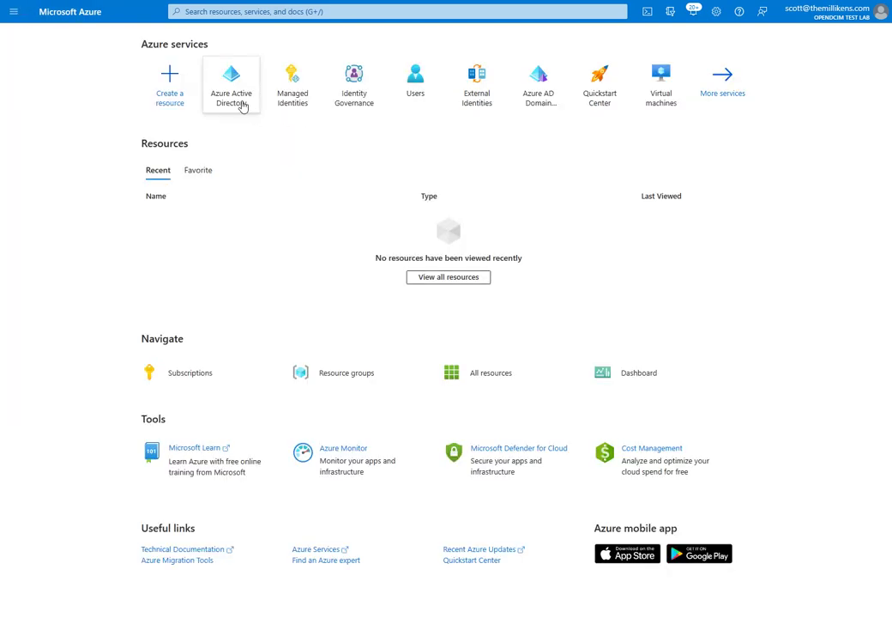
pyautogui.click(242, 101)
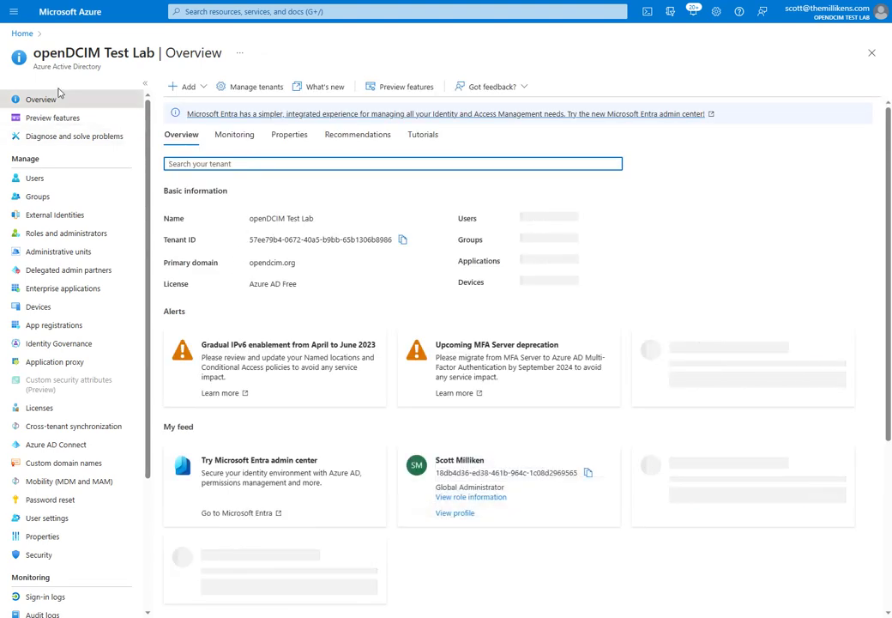
pyautogui.click(33, 331)
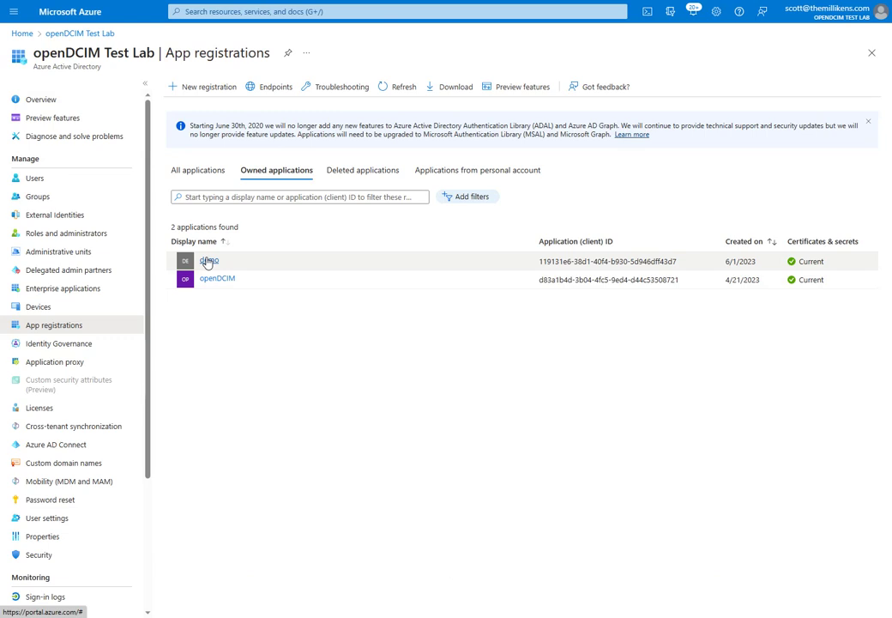
pyautogui.click(72, 290)
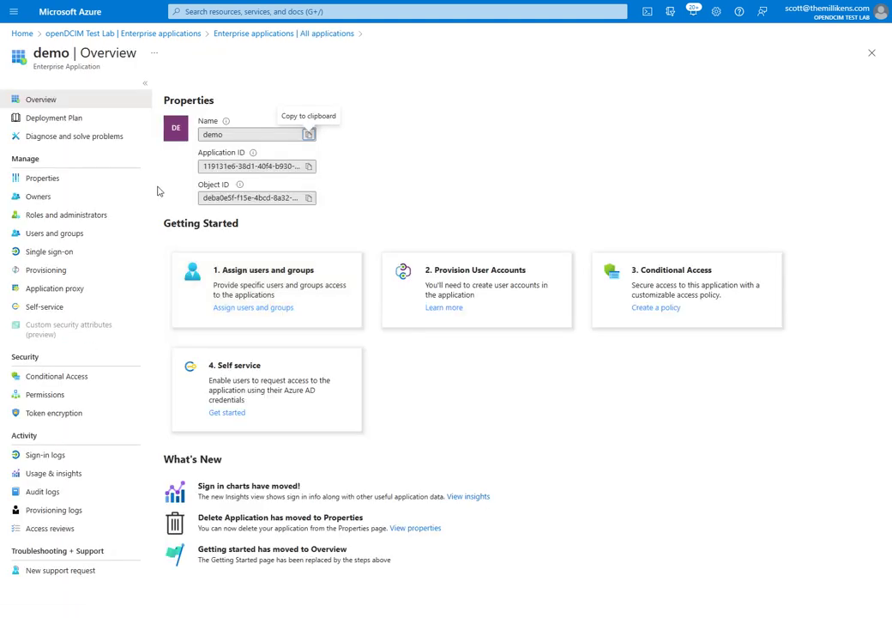
# Set the demo app's Assignment required? to Yes, save it, and view its users and groups.
pyautogui.click(41, 181)
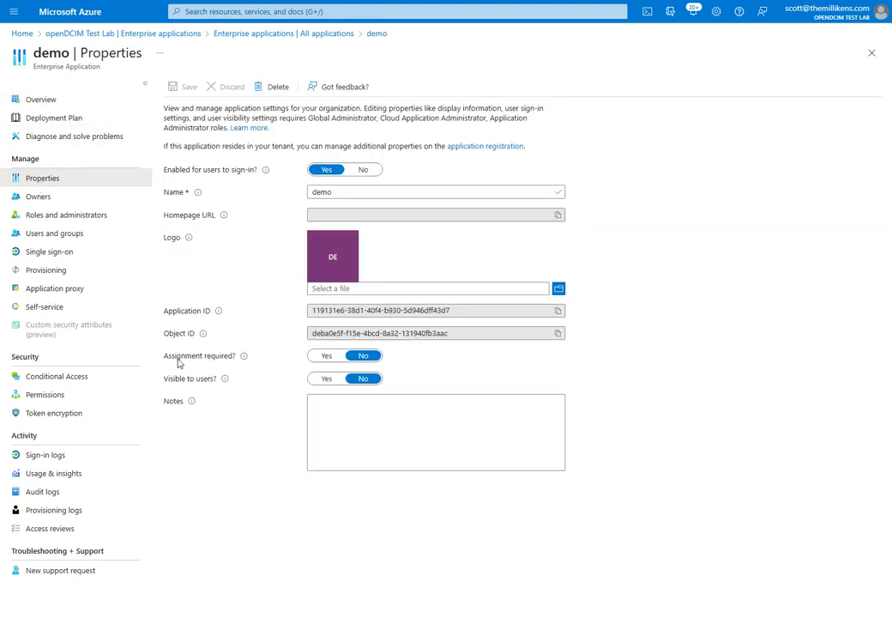
pyautogui.moveTo(164, 359); pyautogui.dragTo(258, 358)
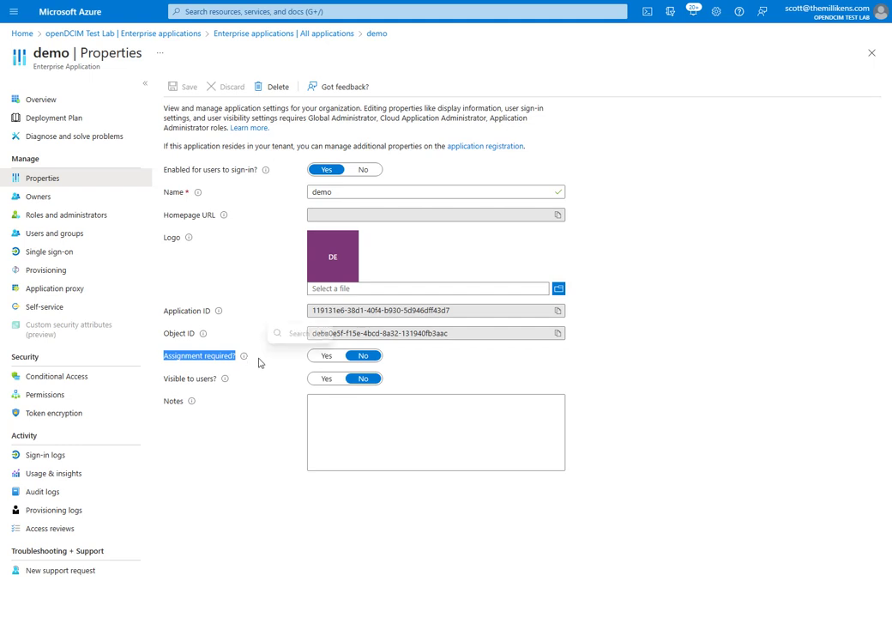
pyautogui.click(235, 557)
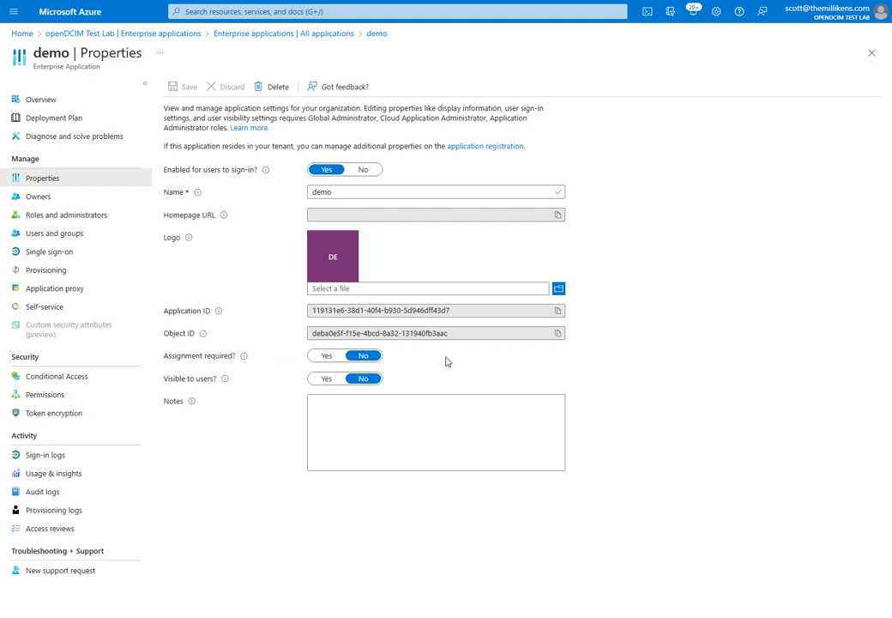
pyautogui.click(330, 355)
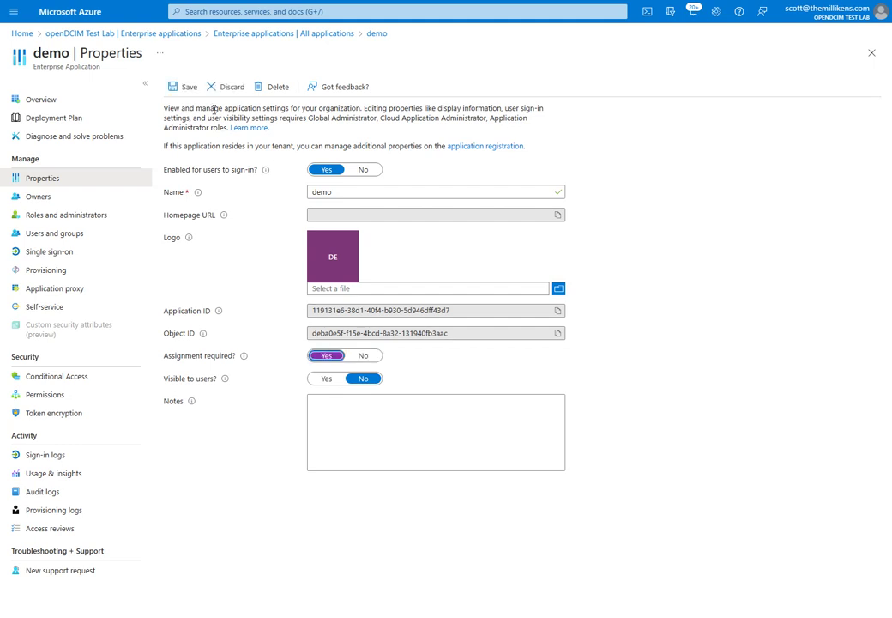
pyautogui.click(183, 89)
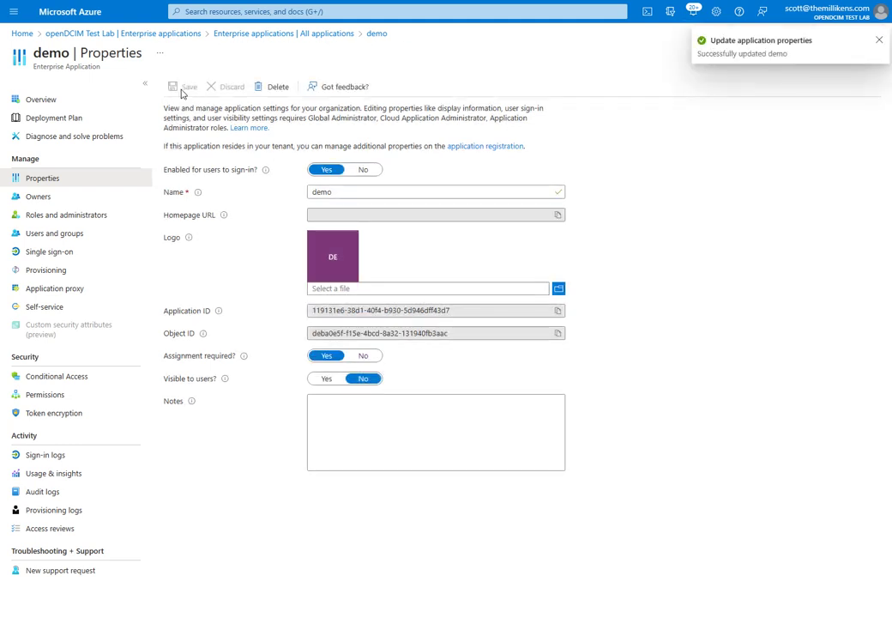
pyautogui.click(40, 237)
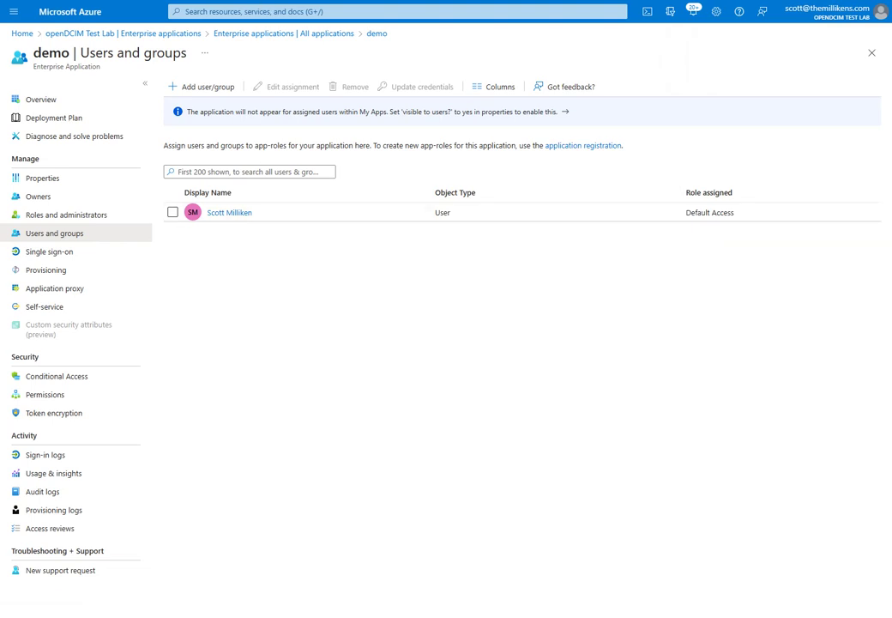
# Log out of openDCIM and reload the dcim site.
pyautogui.hotkey('ctrl', 'Tab')
pyautogui.click(54, 300)
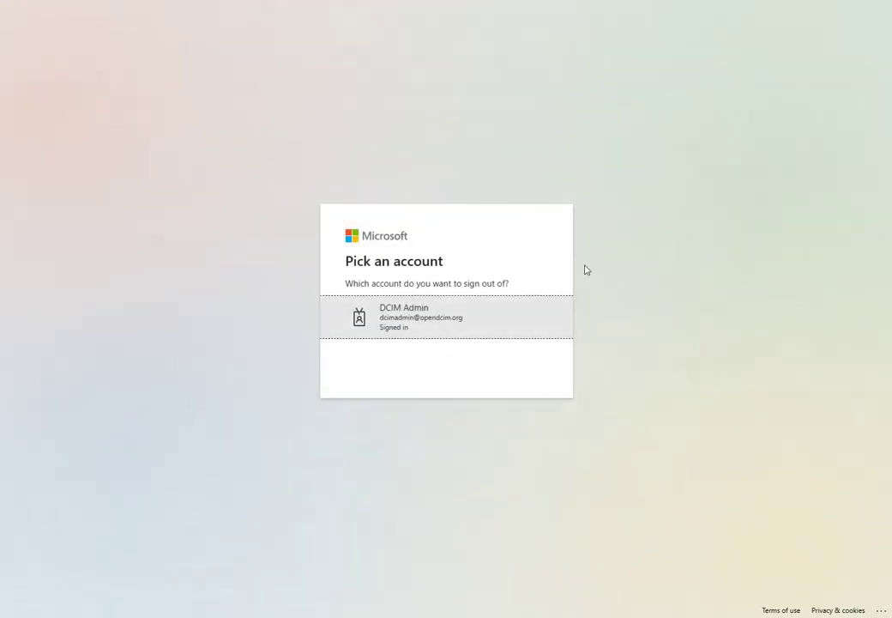
pyautogui.click(257, 1)
pyautogui.write('dcim')
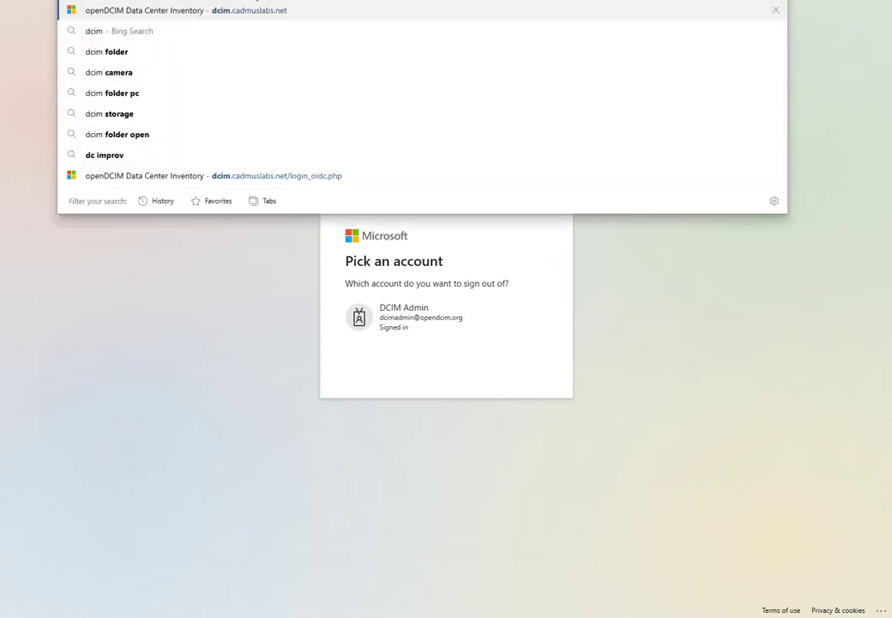
pyautogui.press('Return')
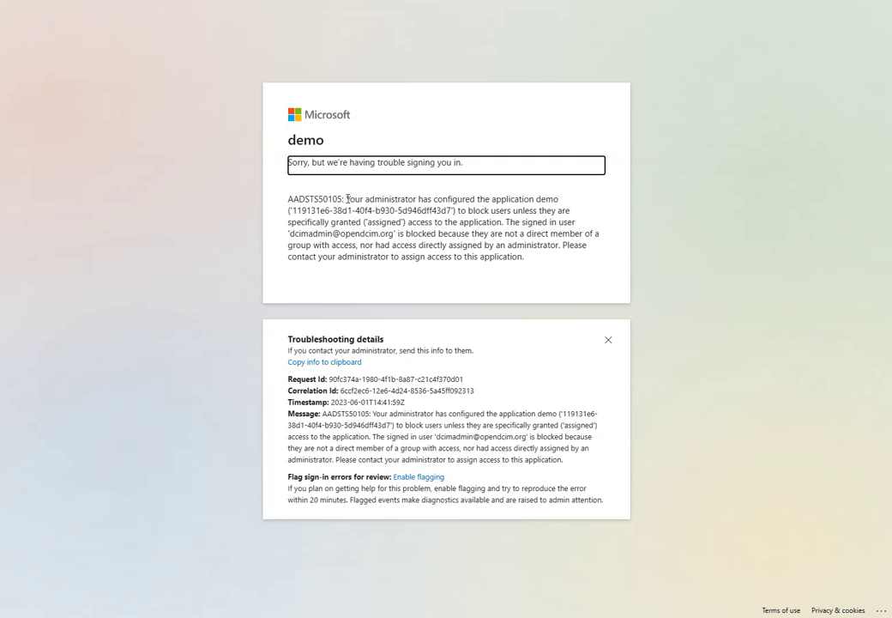
# Highlight the AADSTS50105 error explaining why the admin account is blocked from demo.
pyautogui.moveTo(346, 198); pyautogui.dragTo(505, 223)
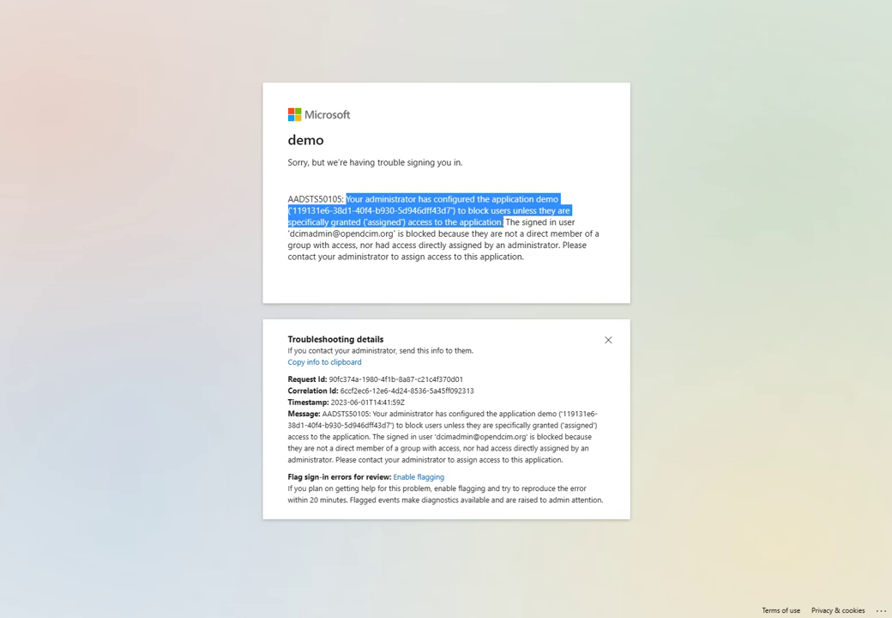
pyautogui.click(504, 232)
pyautogui.moveTo(505, 222); pyautogui.dragTo(598, 267)
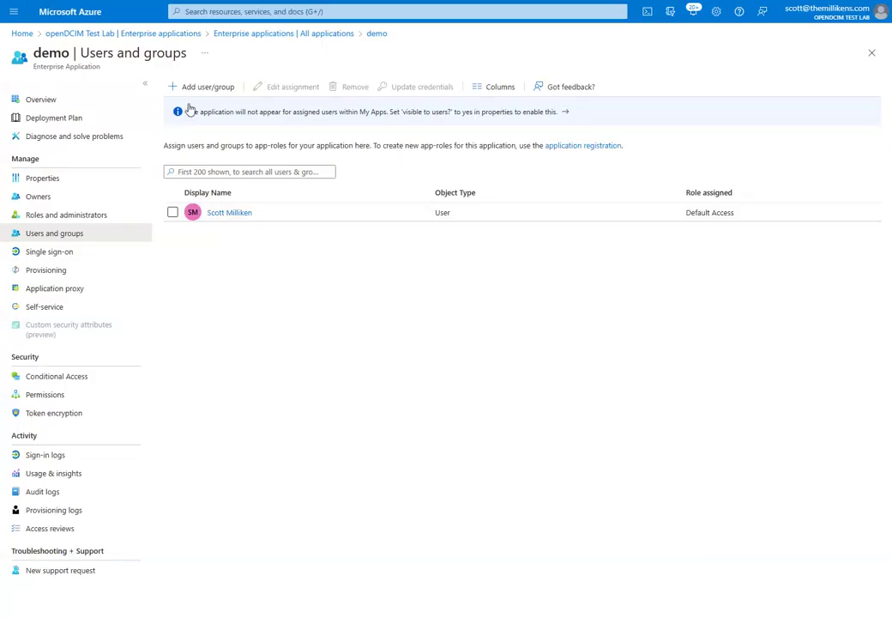
# Assign the DCIM Admin user to the demo app.
pyautogui.click(199, 89)
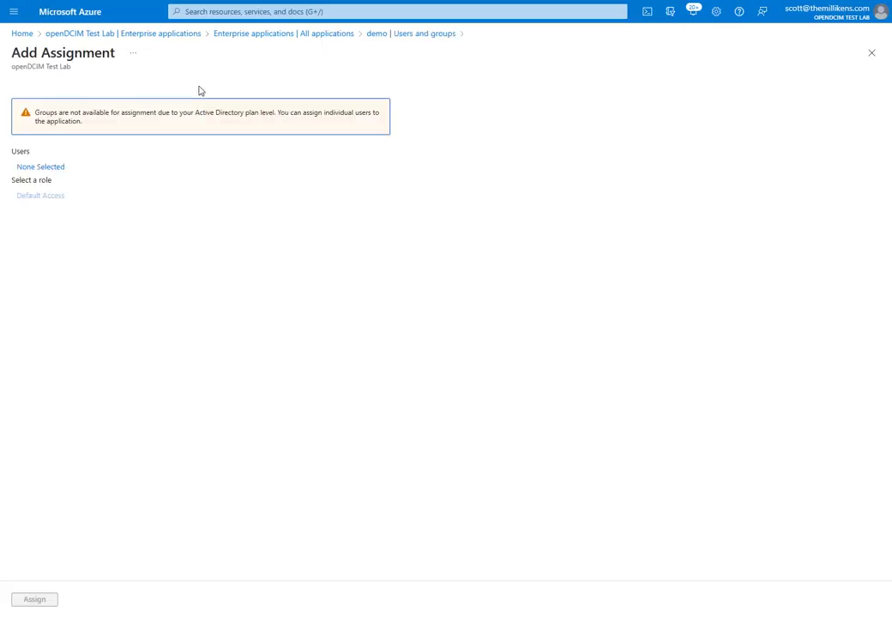
pyautogui.click(48, 168)
pyautogui.click(615, 105)
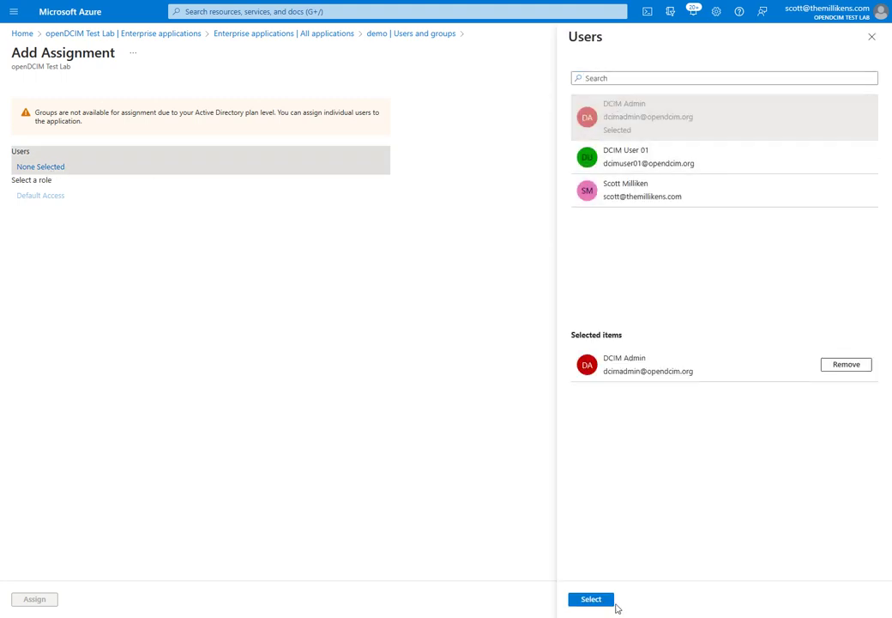
pyautogui.click(598, 599)
pyautogui.click(28, 600)
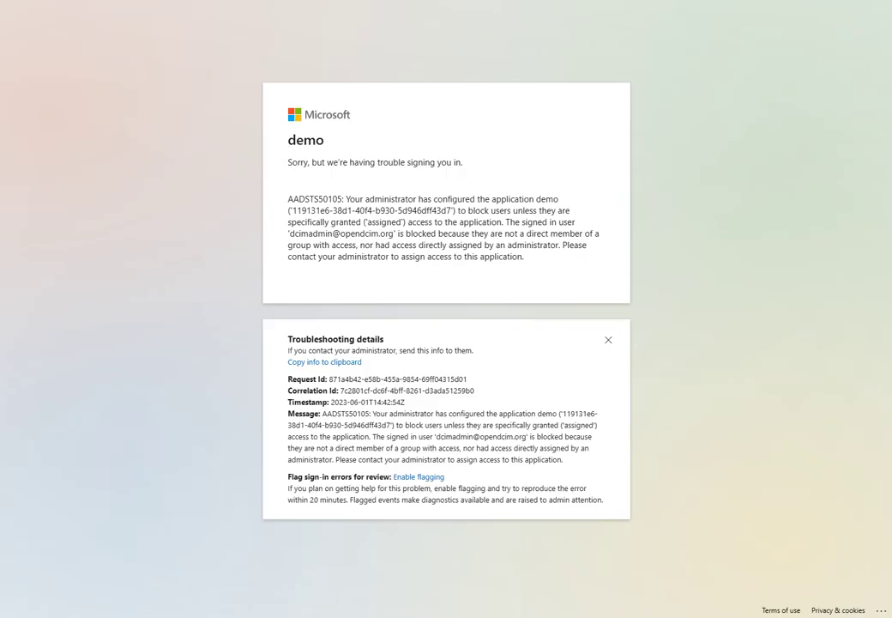
# Reload the dcim site and sign in with the admin account's e-mail and password, staying signed in.
pyautogui.write('dcim.')
pyautogui.press('Return')
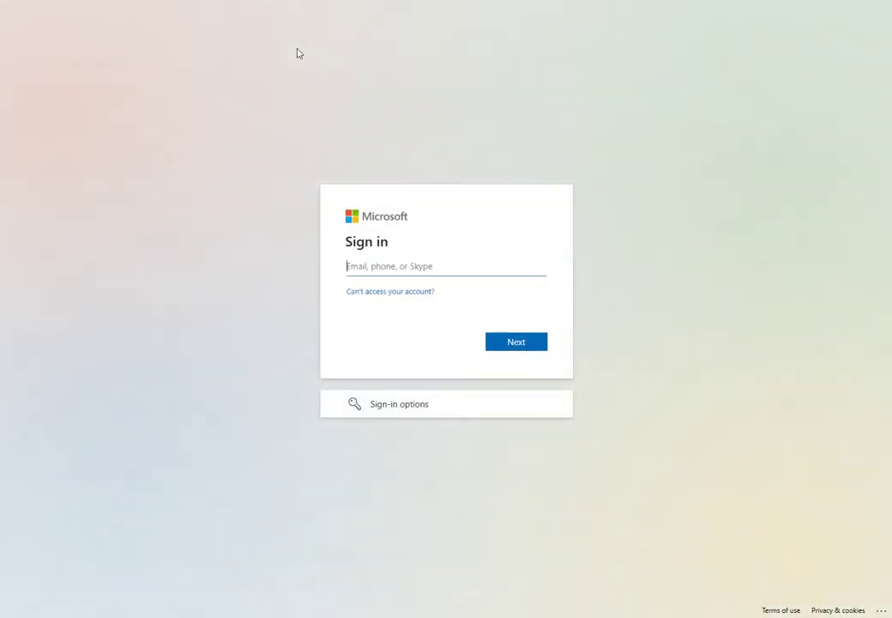
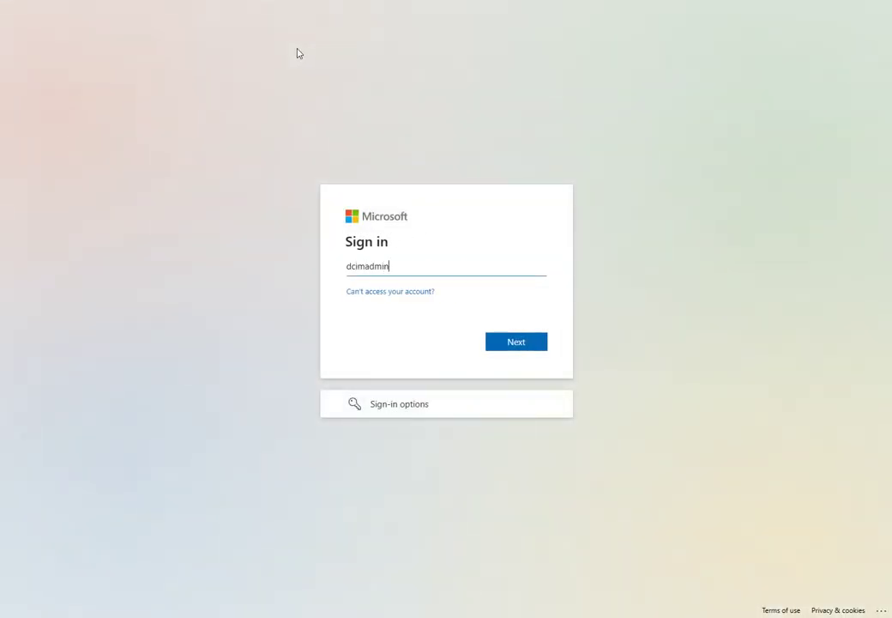
pyautogui.click(516, 347)
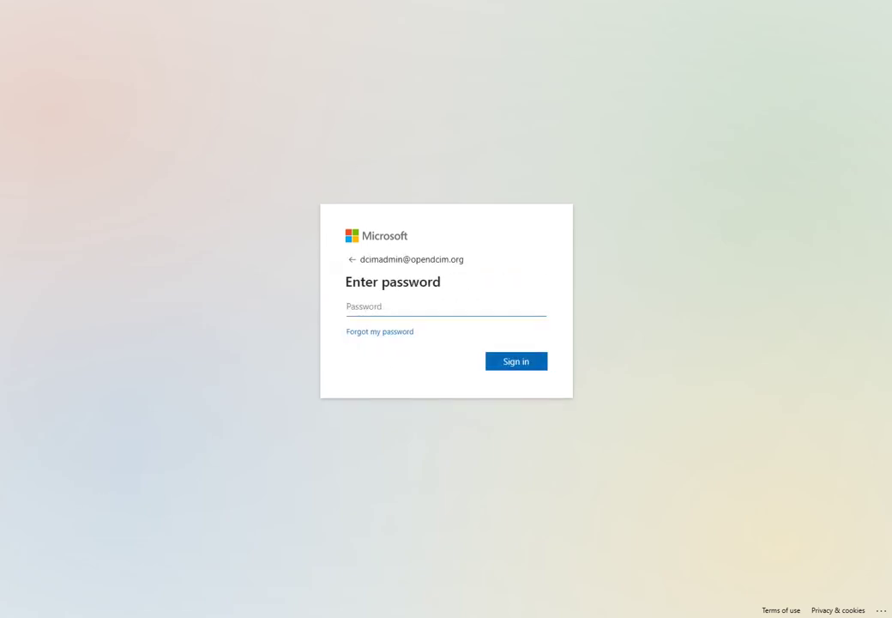
pyautogui.hotkey('ctrl', 'v')
pyautogui.click(522, 363)
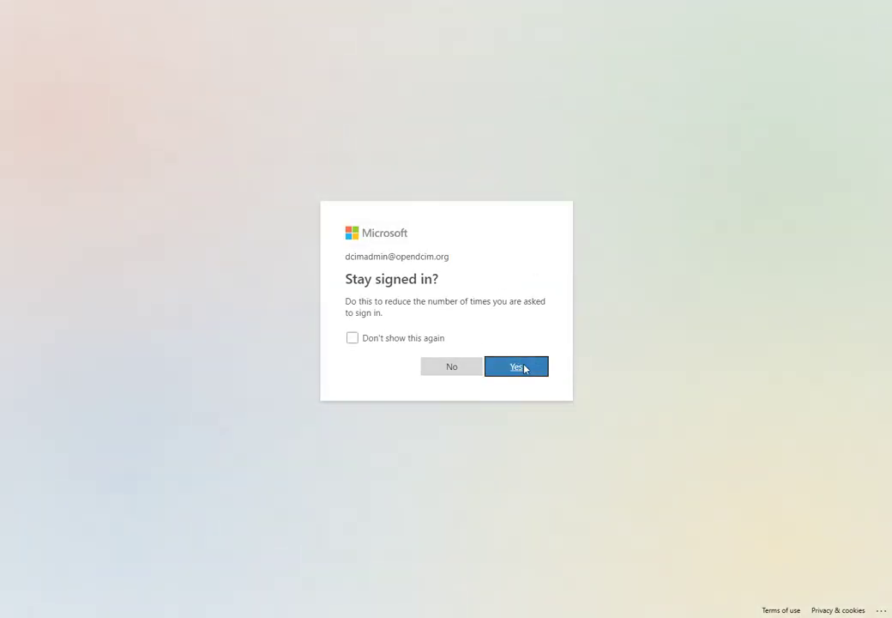
pyautogui.click(532, 366)
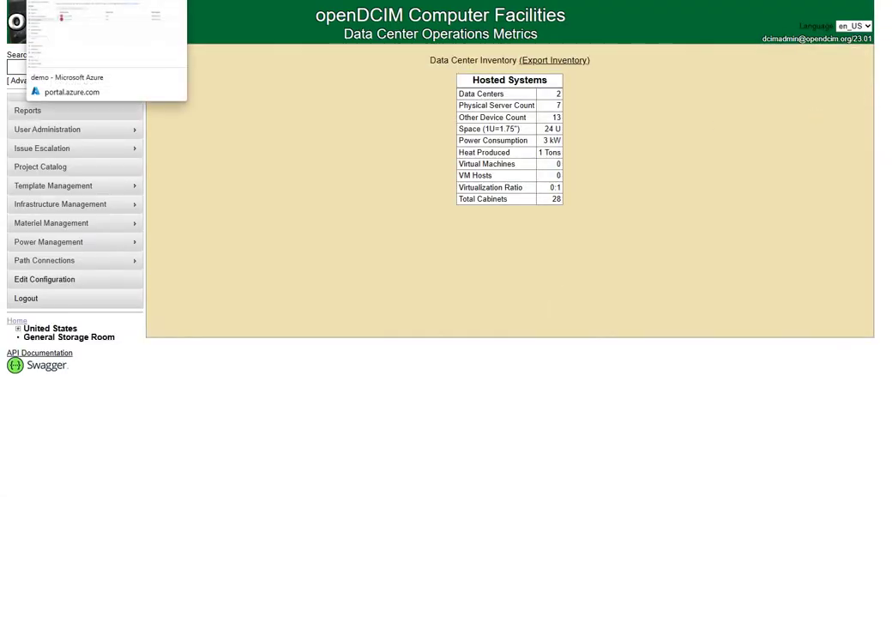
# Check the admin's assignment in Azure's Users and groups list, then return to the openDCIM dashboard.
pyautogui.hotkey('ctrl', 'Tab')
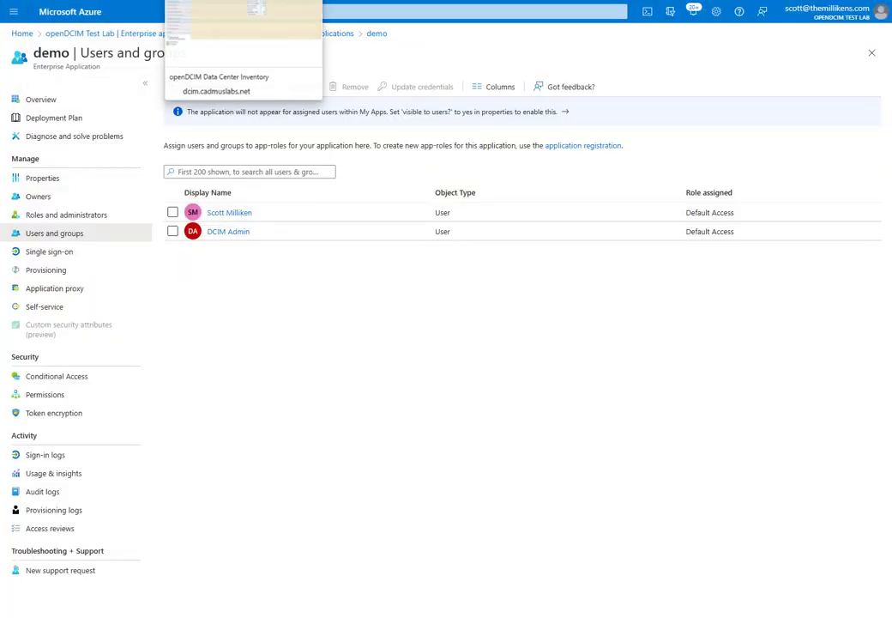
pyautogui.hotkey('ctrl', 'Tab')
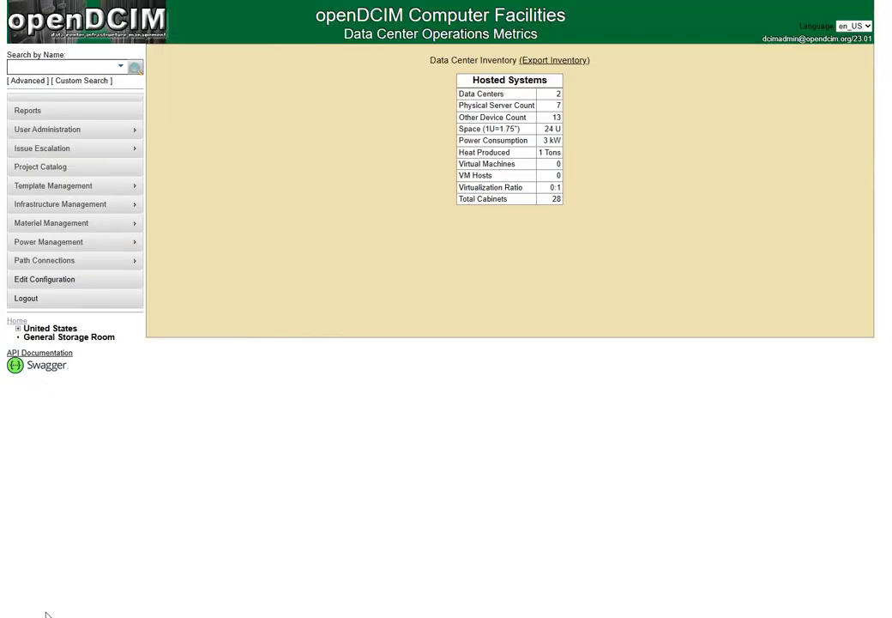